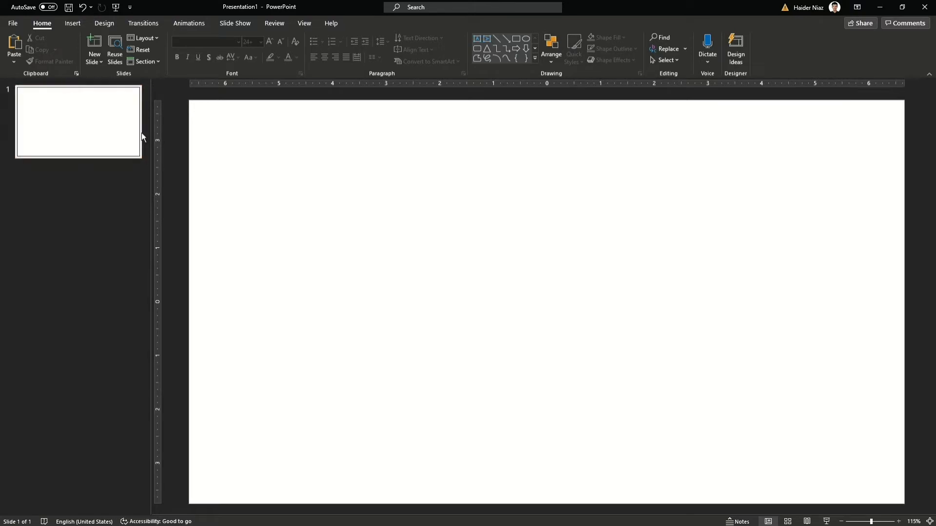
- Draw a circle about 3.89" in diameter left of the slide's centre and move it slightly down
click(75, 26)
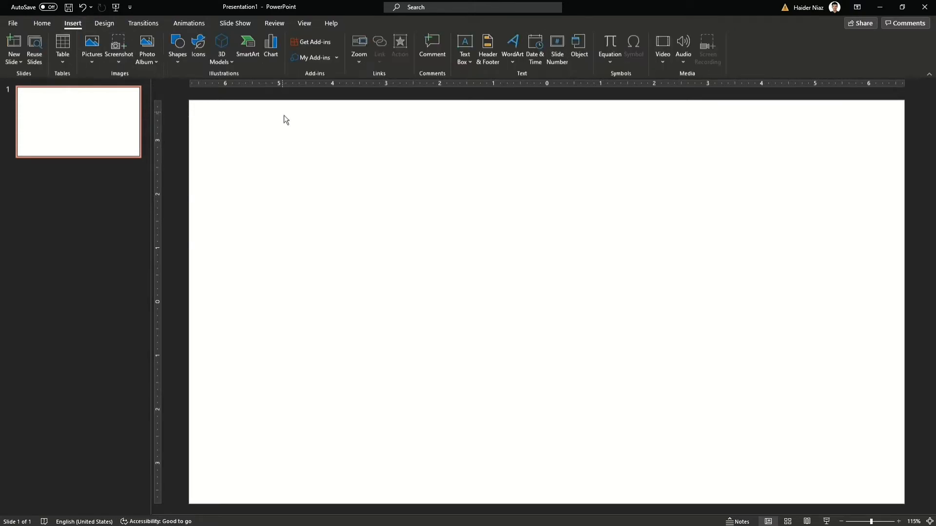
click(178, 49)
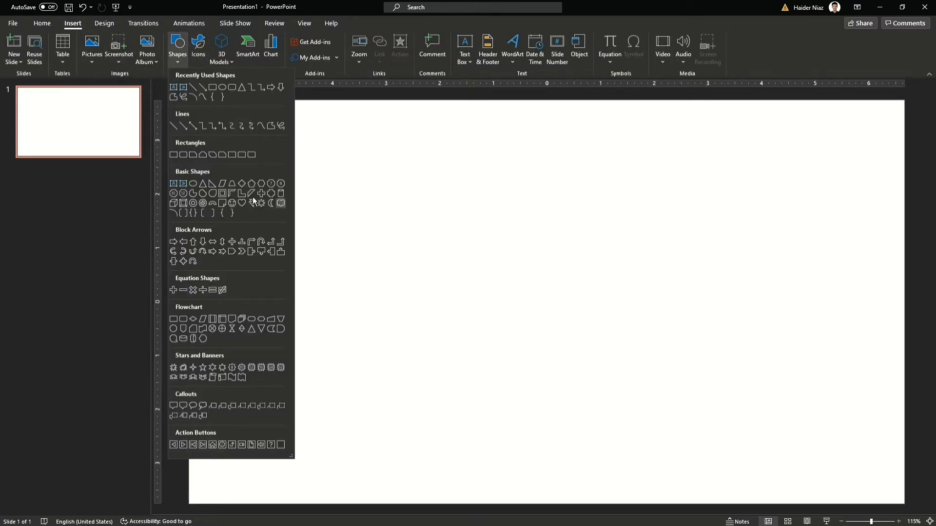
click(216, 98)
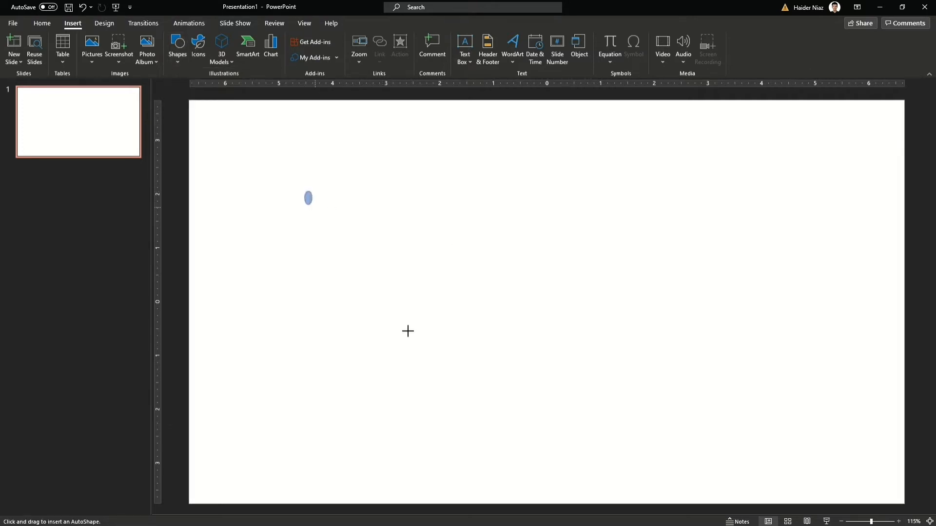
drag(408, 331, 513, 401)
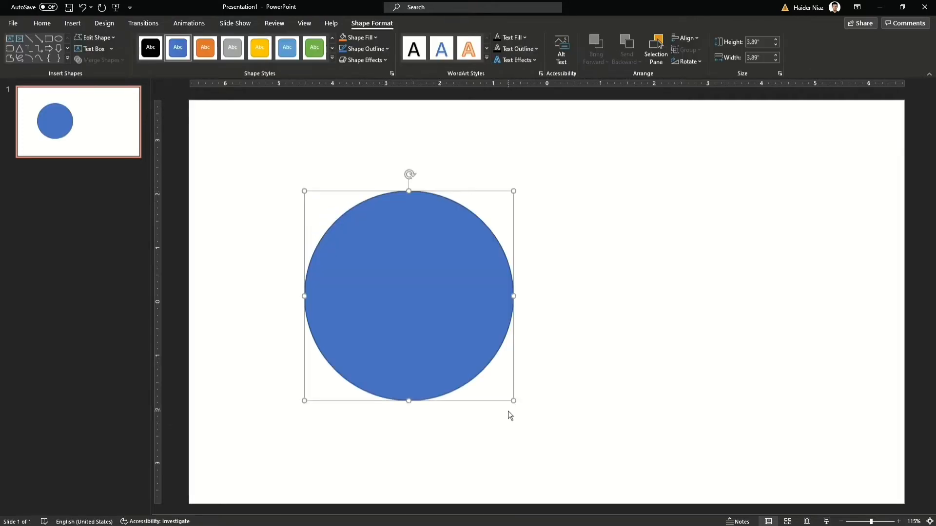
drag(453, 318, 453, 341)
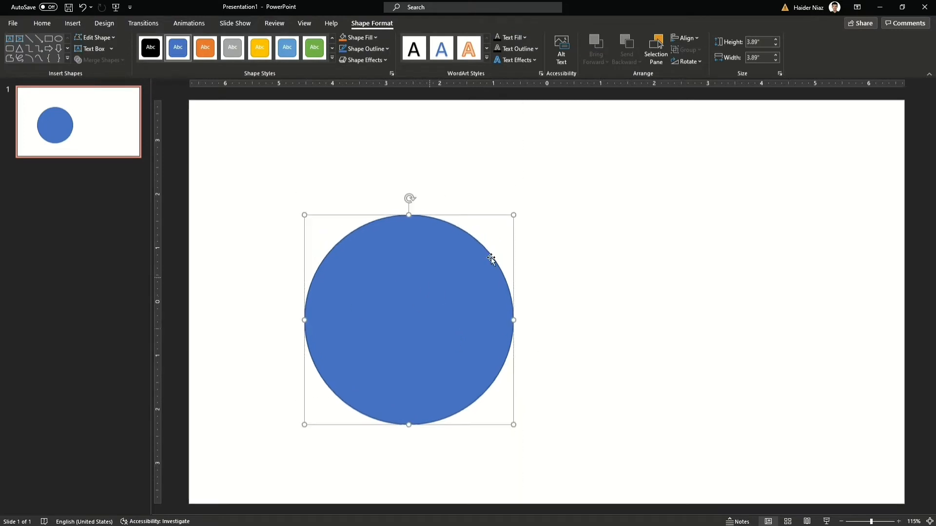
- Fill the circle with orange and remove its outline
click(599, 243)
click(416, 307)
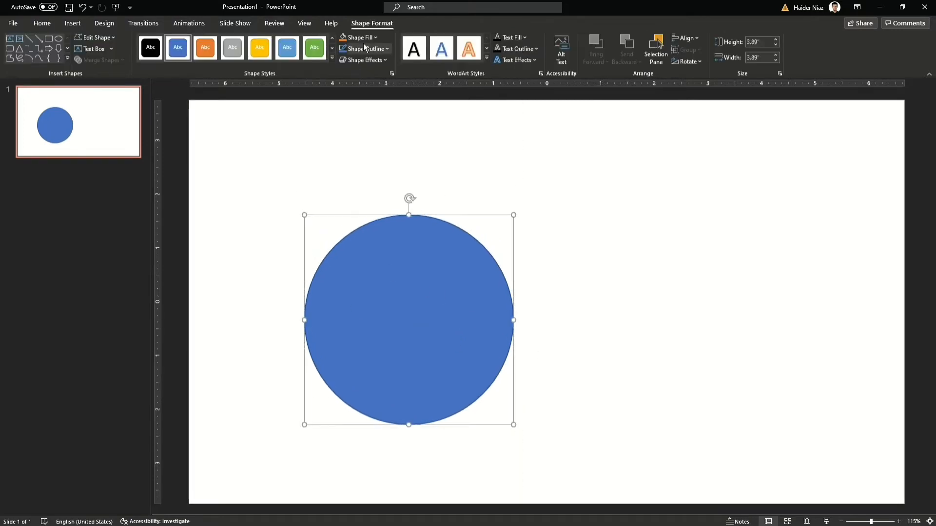
click(346, 38)
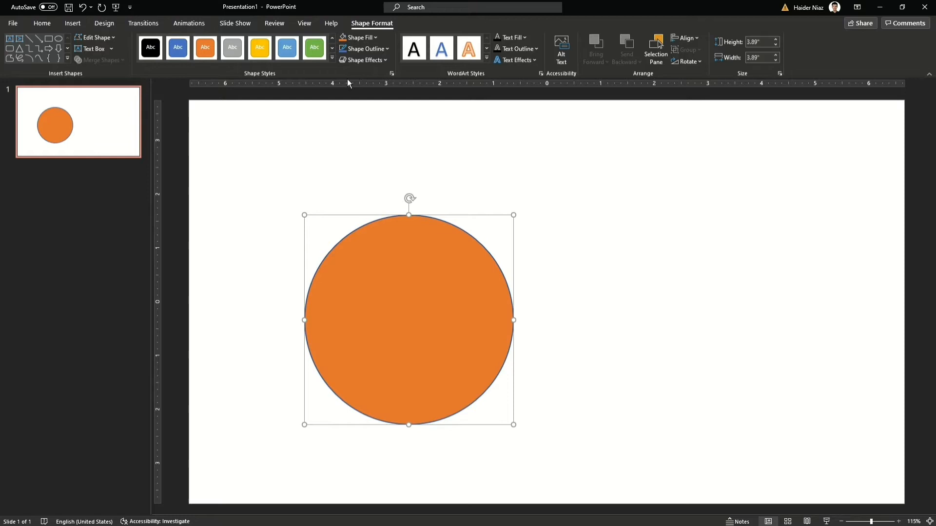
click(362, 47)
click(351, 156)
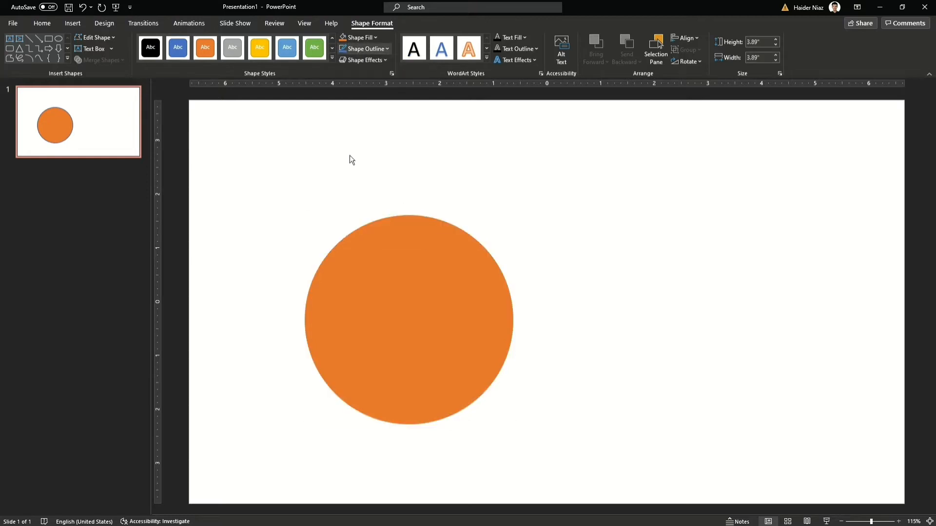
click(537, 227)
- Duplicate the orange circle so the copy overlaps its right side, and fill the copy with the darkest green theme colour
click(444, 316)
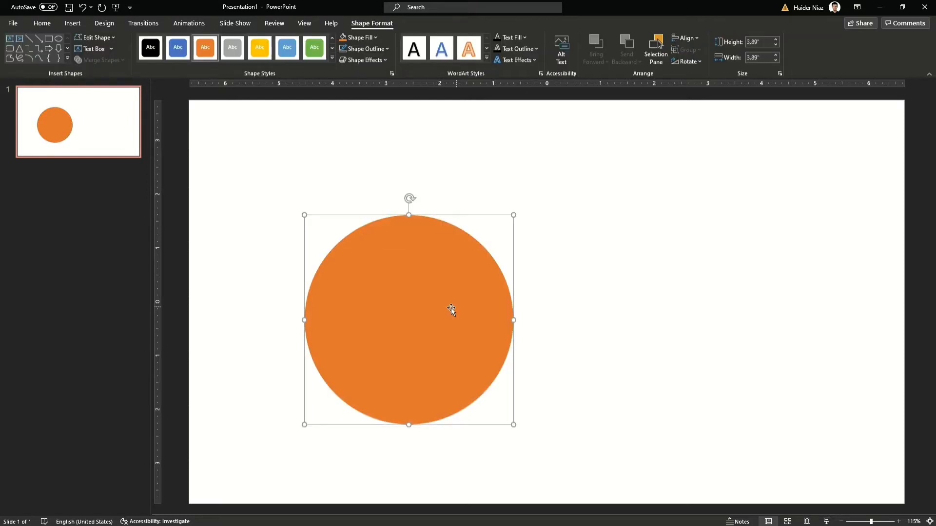
drag(452, 308, 676, 323)
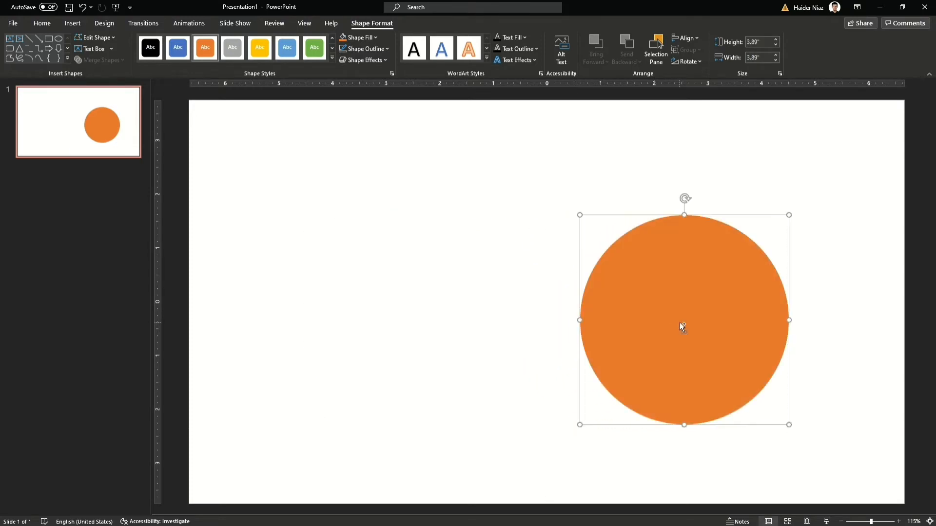
key(ctrl+z)
drag(412, 313, 550, 320)
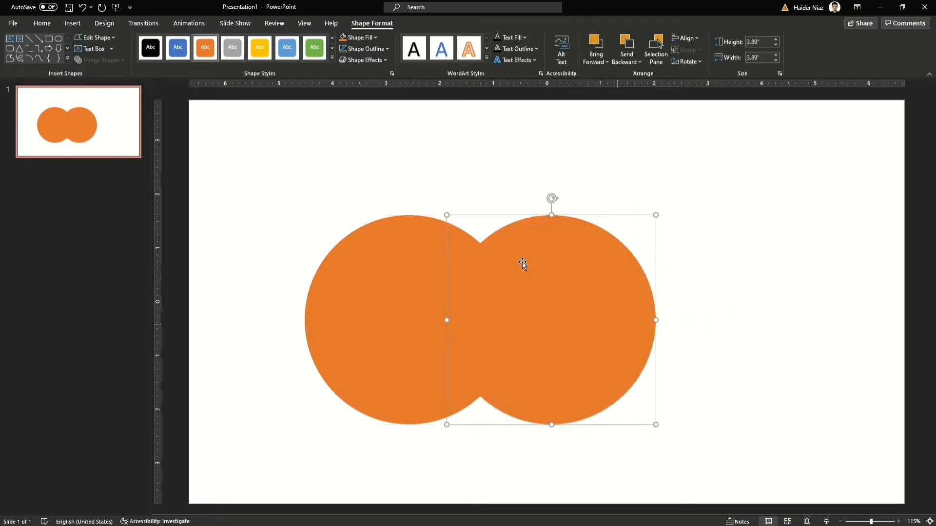
click(356, 39)
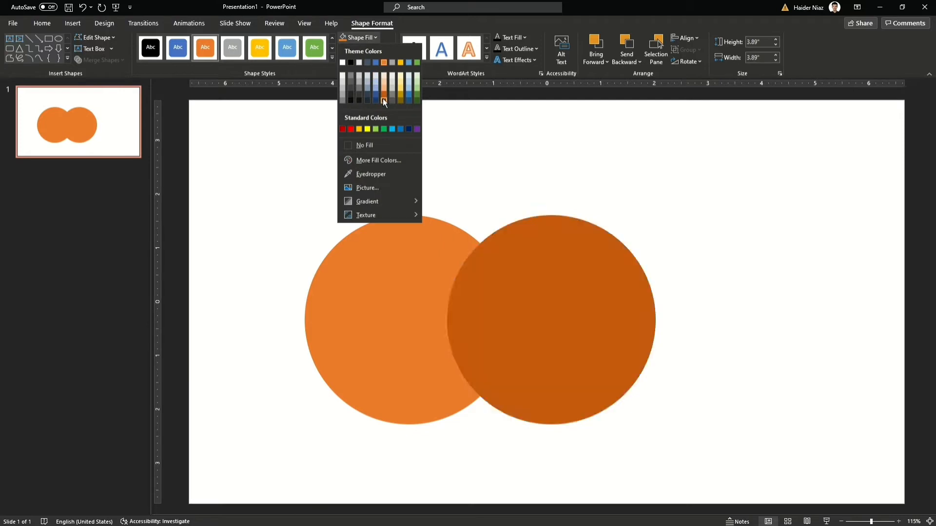
click(418, 101)
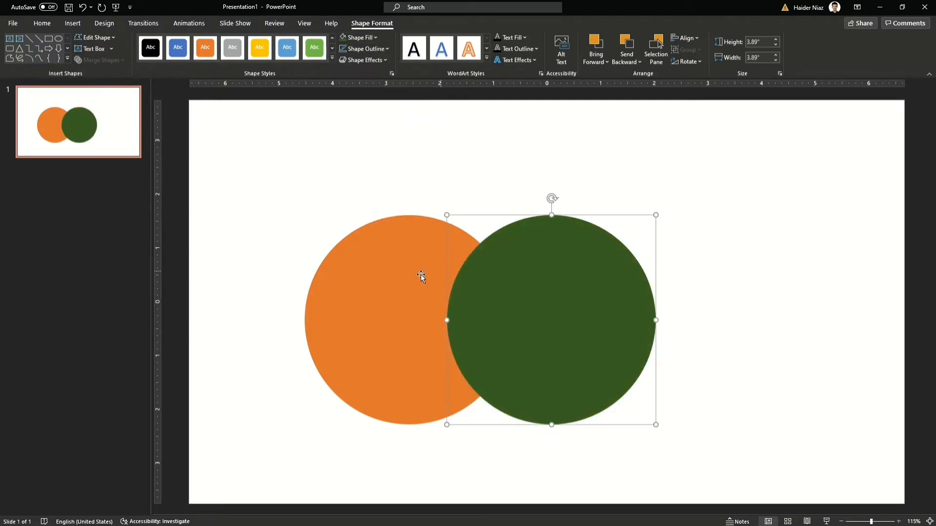
- Move both circles together towards the middle of the slide and enlarge them to about 5.19" high and 4.92" wide
shift+click(420, 274)
drag(617, 318, 669, 299)
click(804, 229)
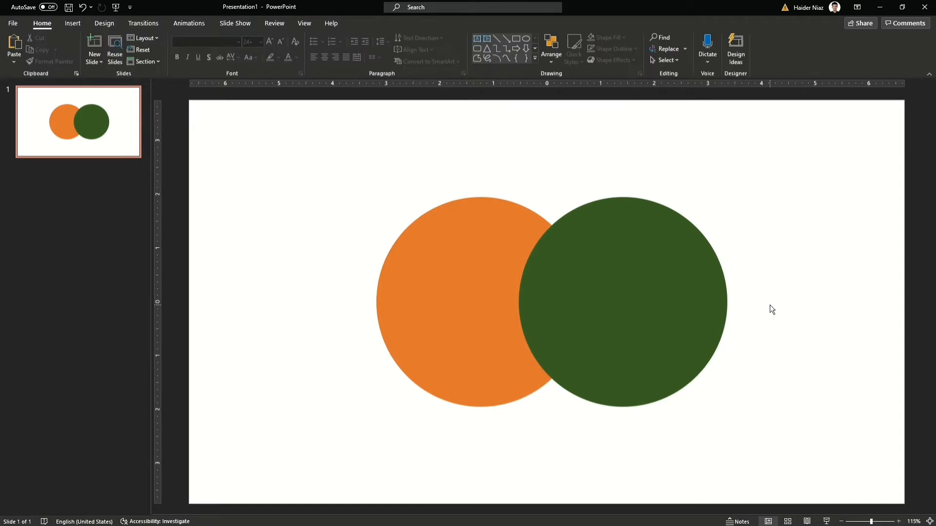
key(ctrl+a)
drag(727, 197, 783, 128)
drag(731, 241, 683, 274)
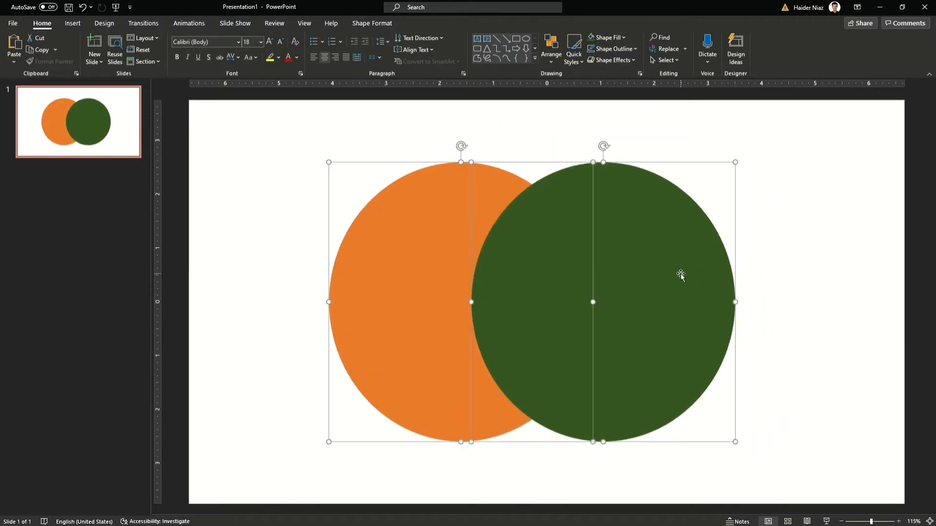
- Set the green circle's height and width to 6"
click(682, 277)
click(372, 23)
click(760, 42)
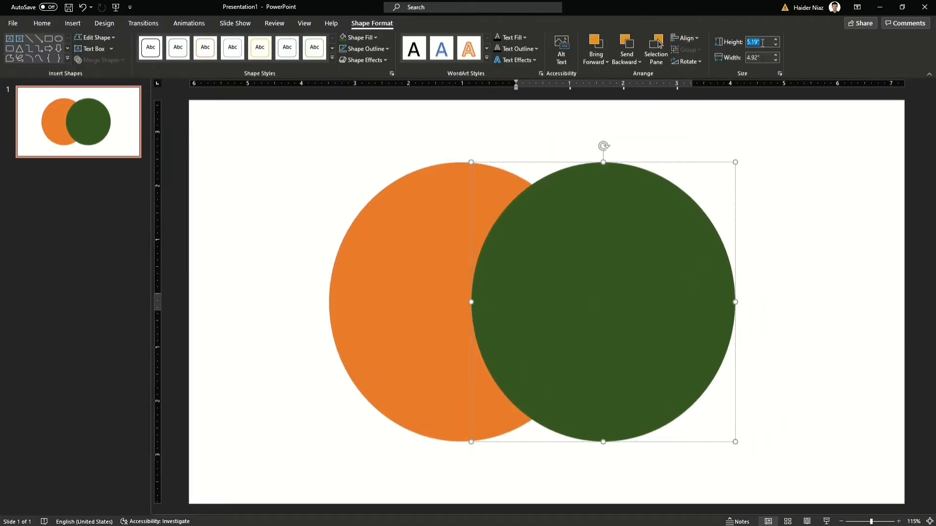
text(6)
key(Return)
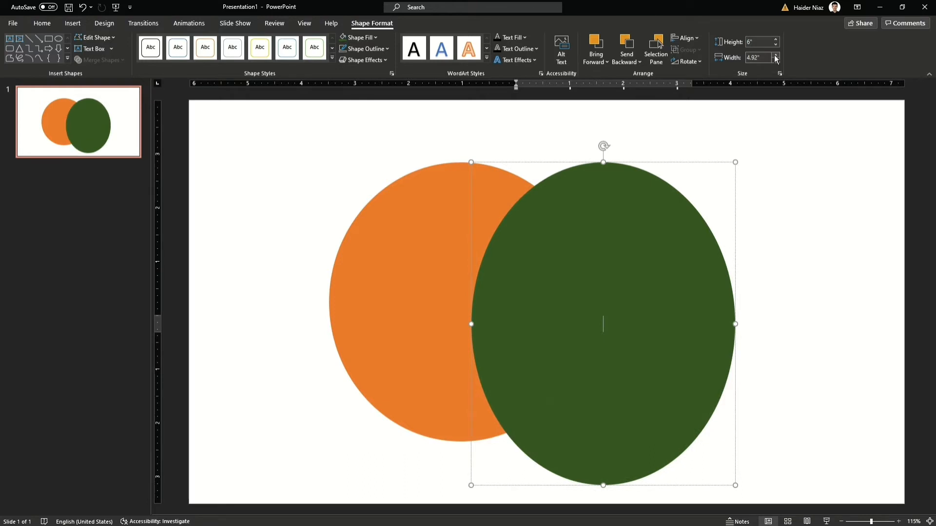
click(761, 58)
key(Return)
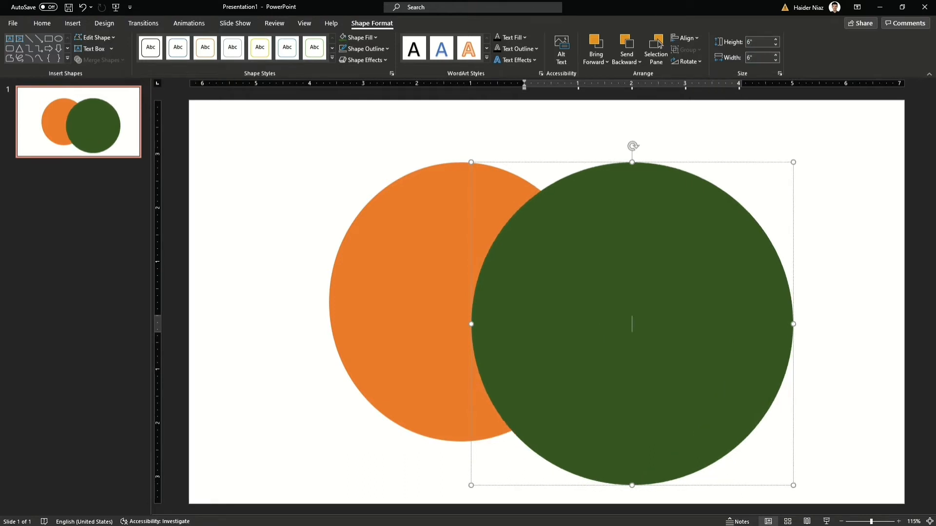
- Set the orange circle's height and width to 6"
click(393, 268)
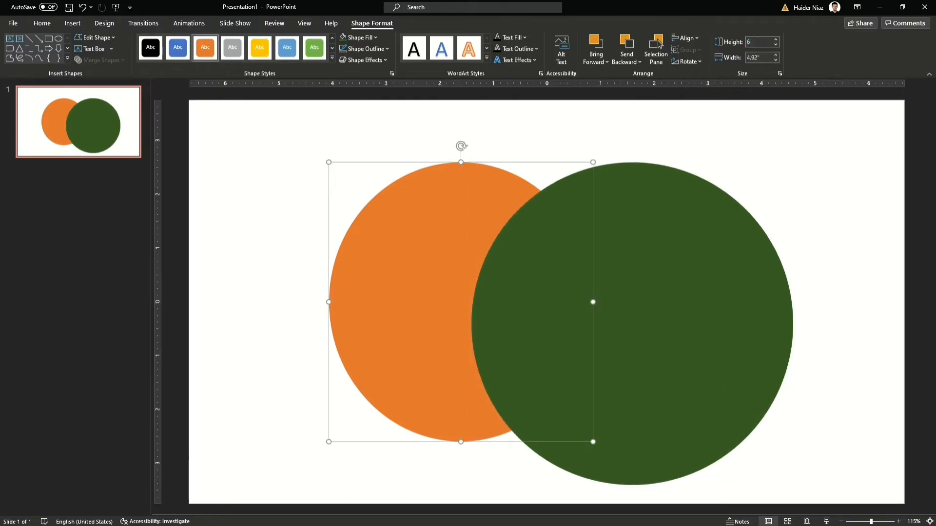
text(6)
key(Return)
text(6)
key(Return)
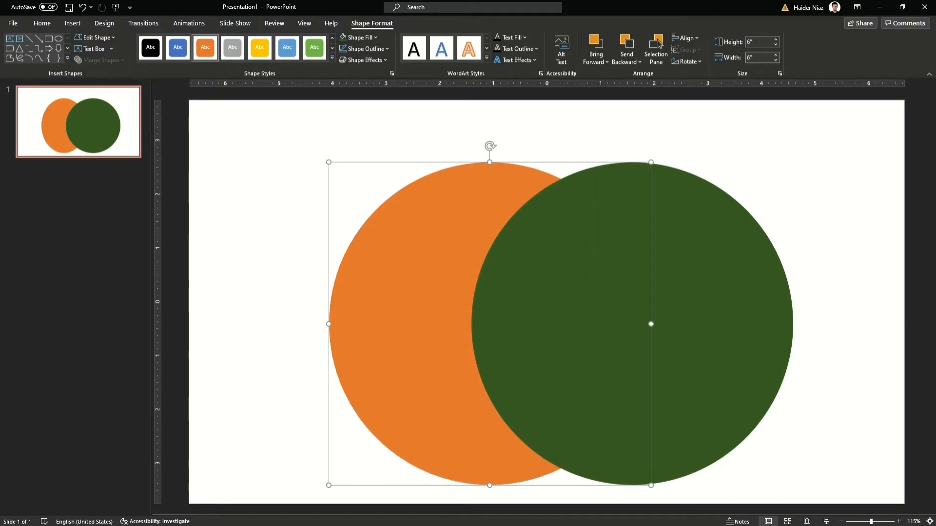
- Spread the circles apart by moving the orange one up and left and the green one up and right
drag(410, 289, 349, 261)
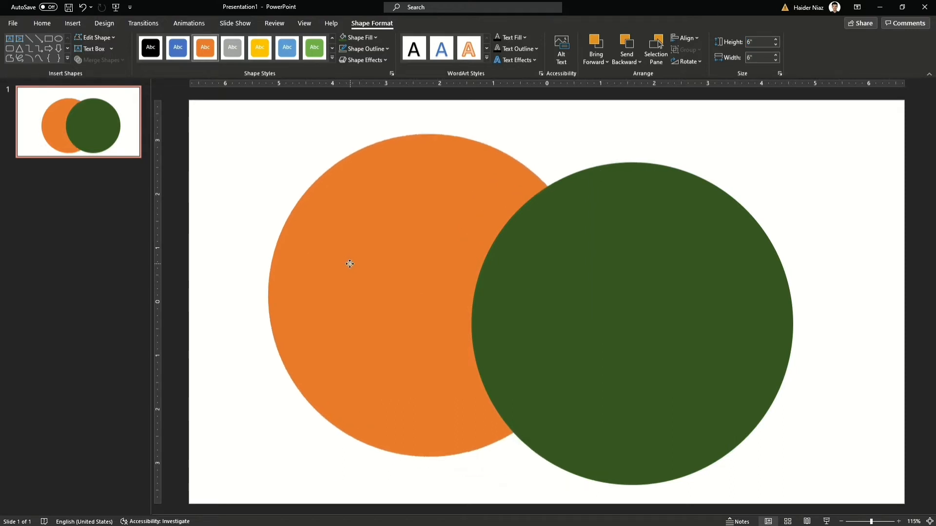
drag(704, 328, 733, 310)
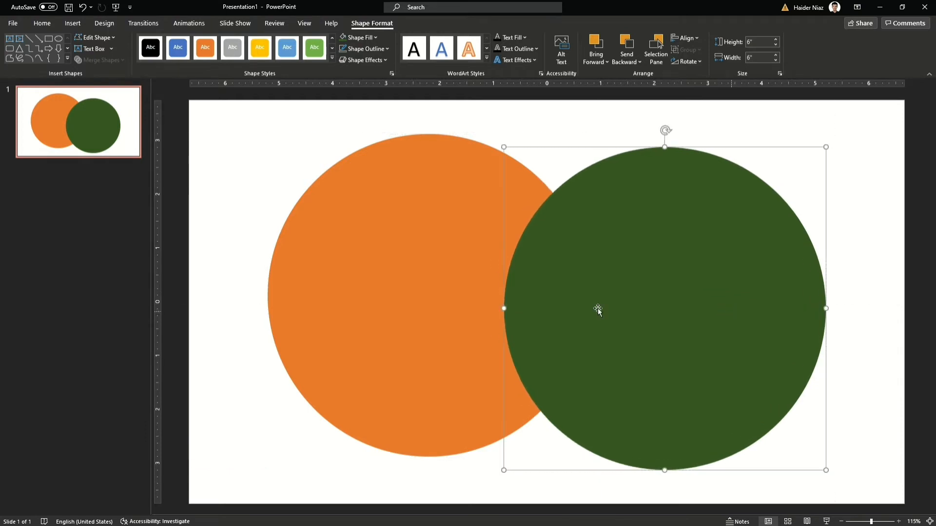
shift+click(405, 305)
click(758, 138)
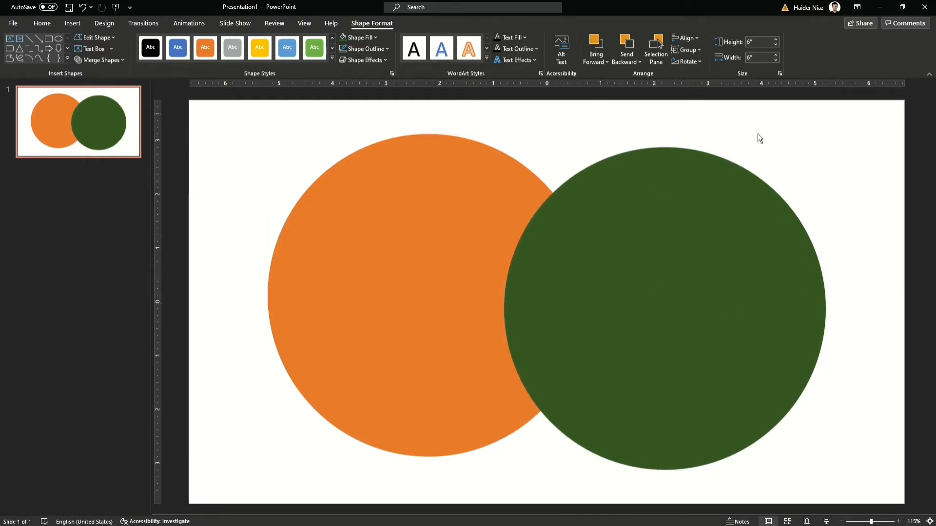
- Move the green circle closer to the orange one for a wider overlap and centre the pair on the slide
click(618, 205)
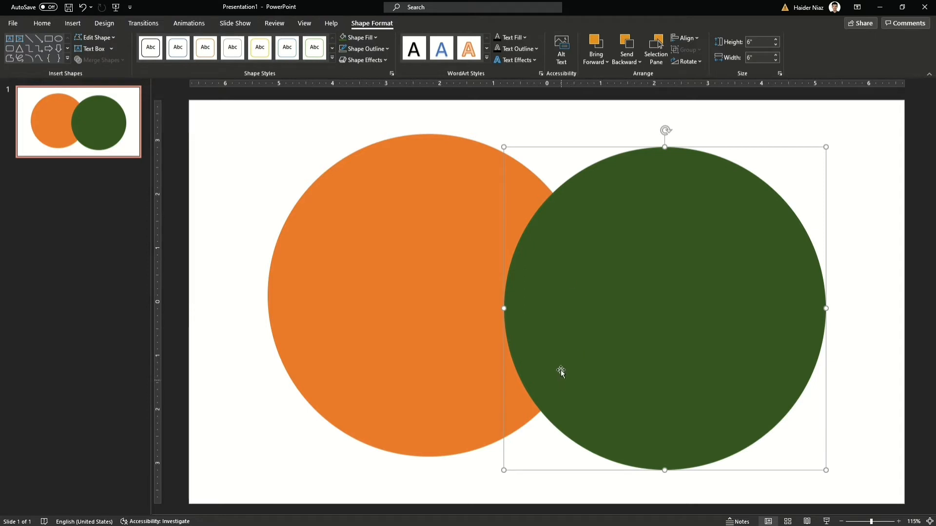
drag(764, 305, 678, 316)
shift+click(367, 286)
click(820, 291)
shift+click(387, 303)
click(208, 89)
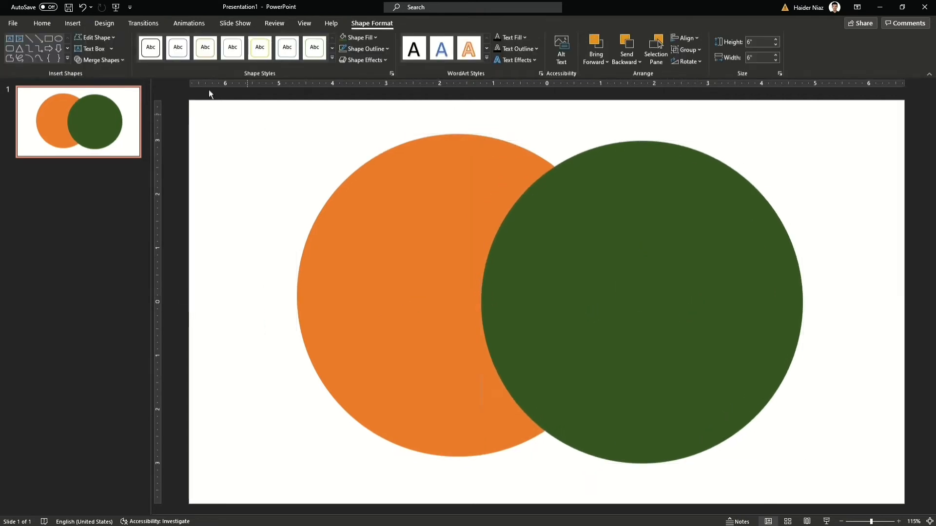
- Try to cover the overlap of the two circles with a narrow ellipse resized to fit, and delete it
click(69, 23)
click(178, 47)
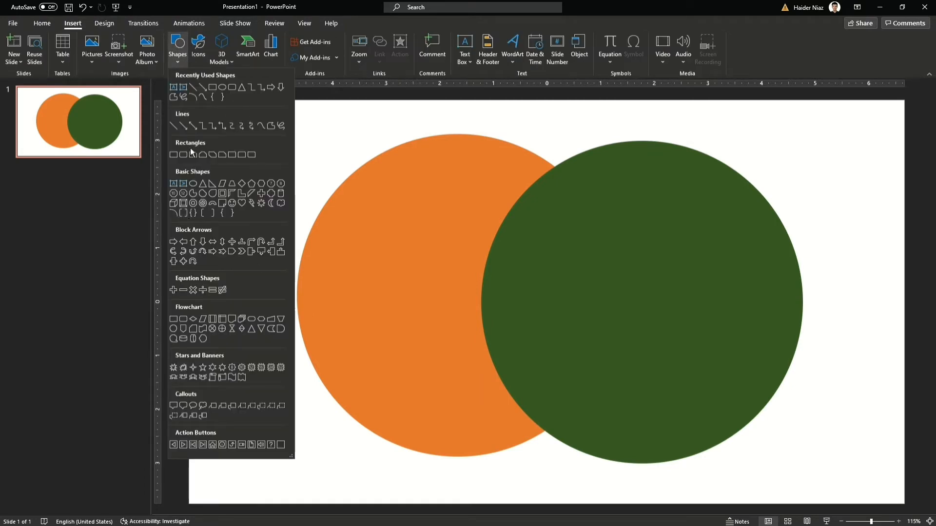
click(222, 88)
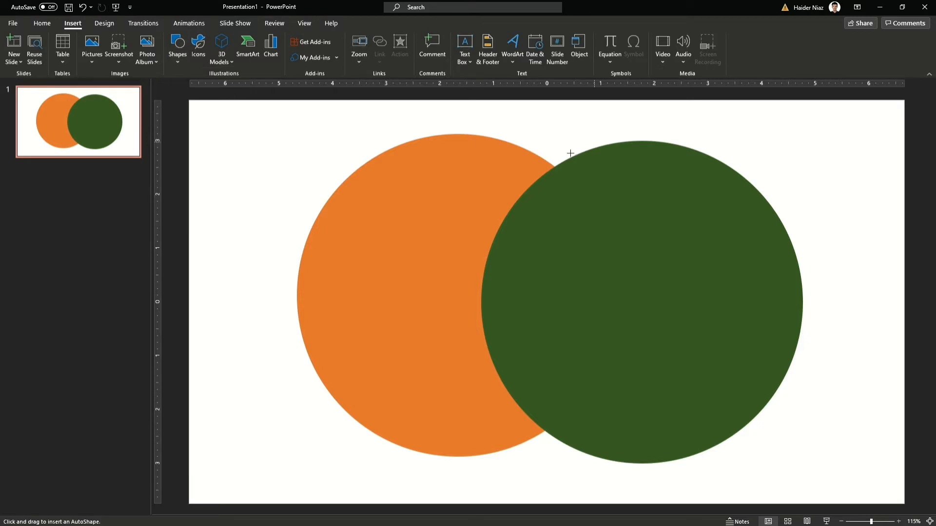
mouse_move(544, 156)
mouse_down()
mouse_move(598, 247)
mouse_move(610, 370)
mouse_move(641, 411)
mouse_move(631, 418)
mouse_up()
drag(627, 299, 587, 310)
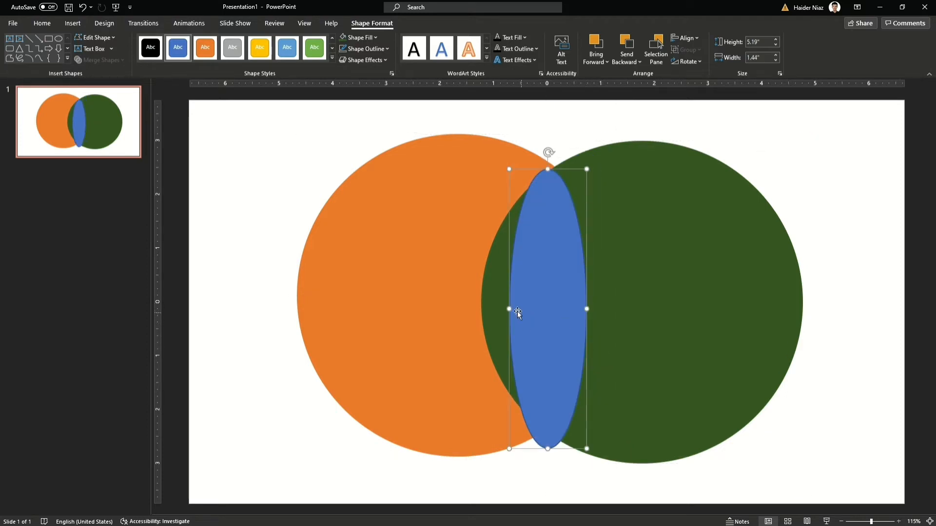
drag(509, 310, 481, 309)
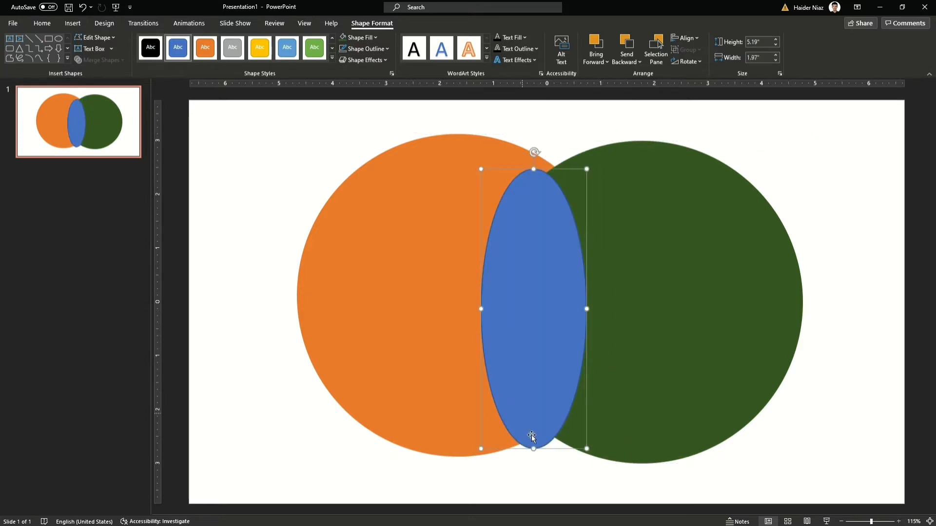
drag(531, 450, 533, 431)
drag(544, 348, 554, 352)
key(Delete)
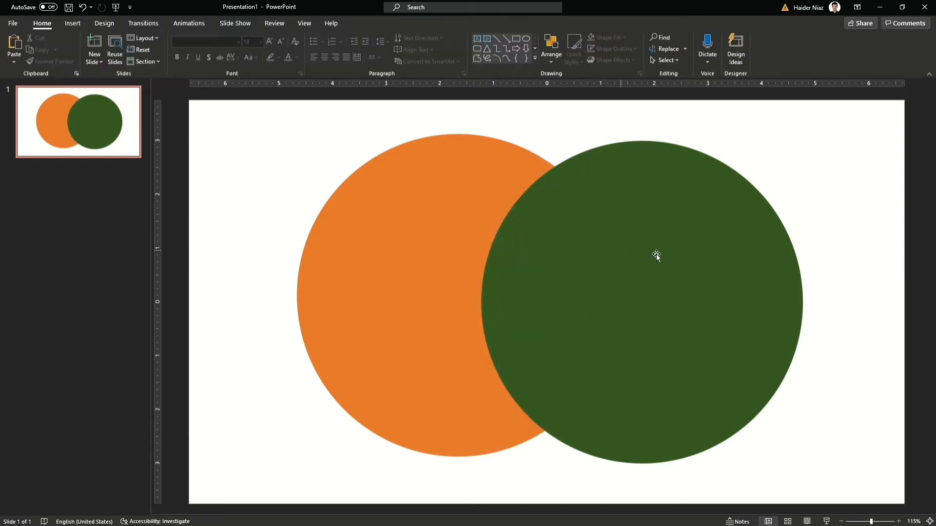
- Merge the orange and green circles with the Combine operation so their overlap is cut out
click(696, 273)
shift+click(370, 265)
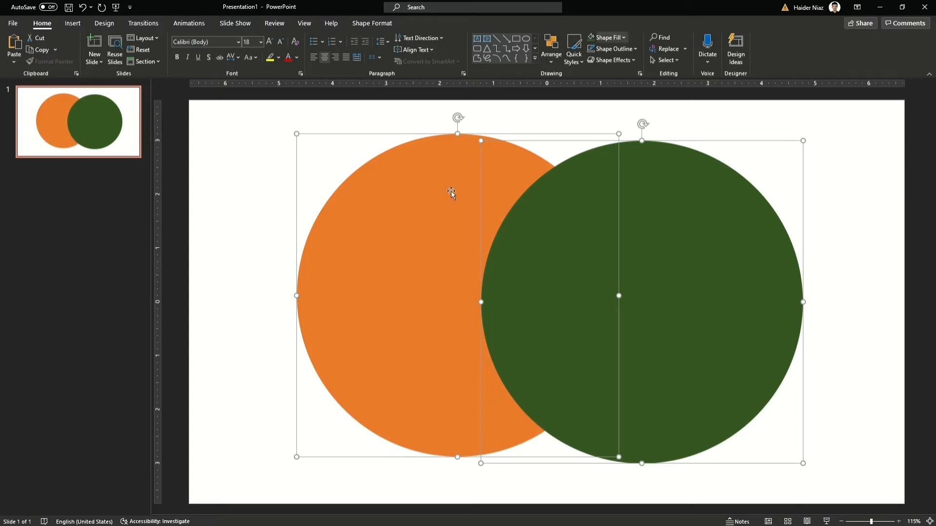
click(371, 23)
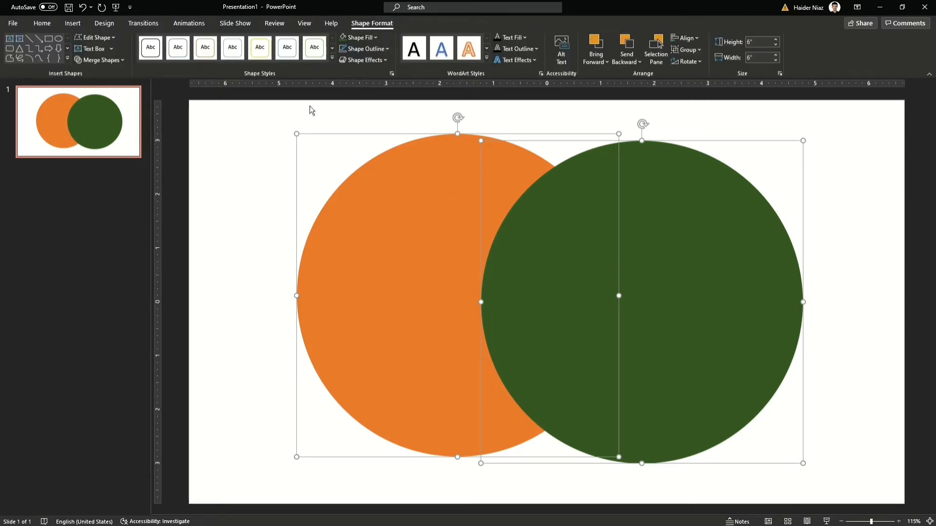
click(122, 60)
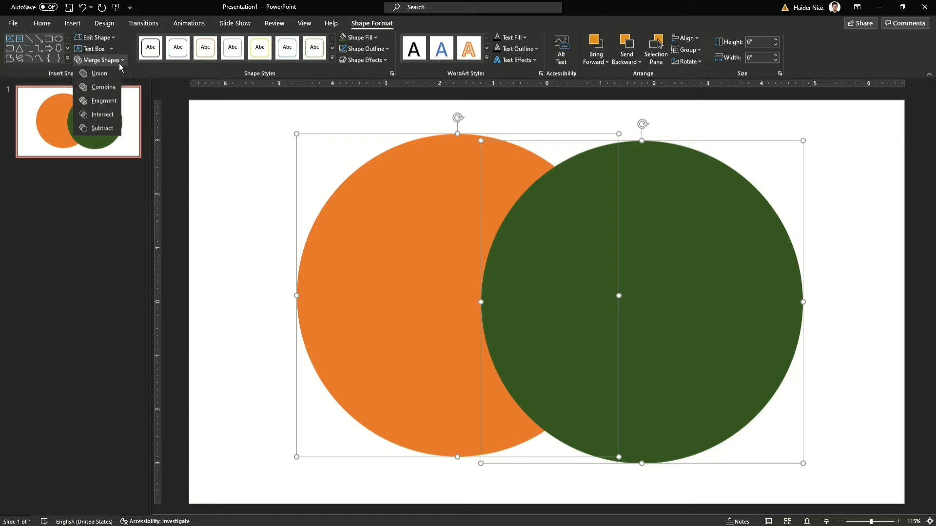
click(111, 88)
- Move the combined shape to the horizontal centre of the slide, slightly below the slide's middle
click(848, 203)
drag(676, 237, 672, 265)
click(545, 216)
click(551, 196)
drag(551, 196, 494, 187)
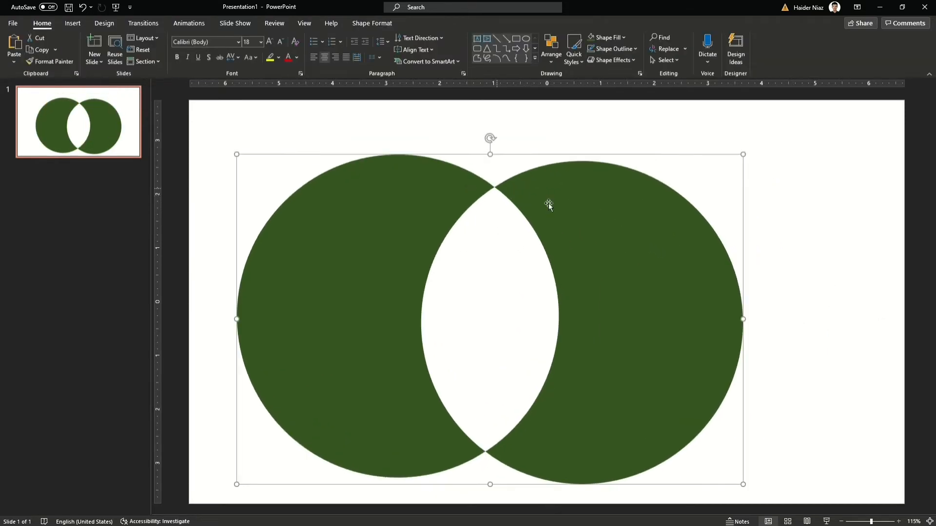
drag(645, 231, 702, 231)
- Undo the combined shape's moves and the Combine merge to get back the separate orange and green circles
right_click(667, 225)
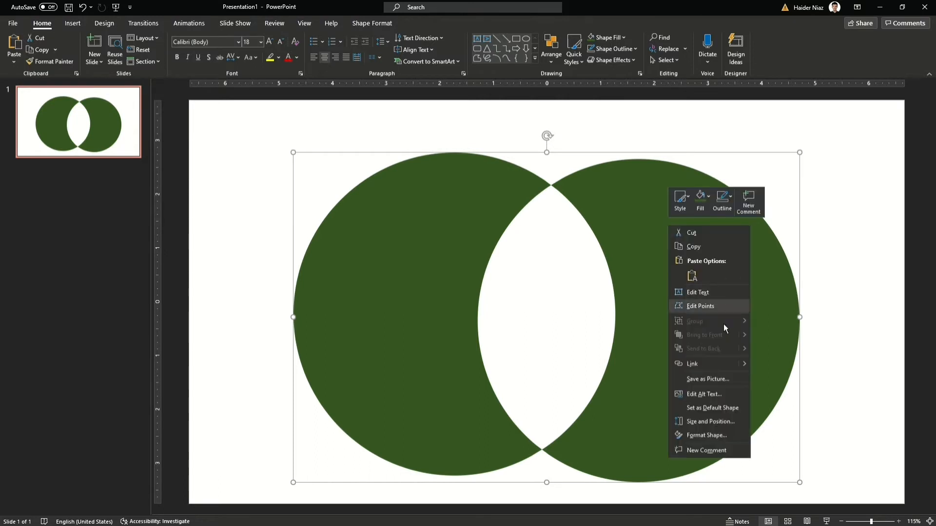
click(729, 304)
key(ctrl+z)
key(ctrl+z)
key(ctrl+z)
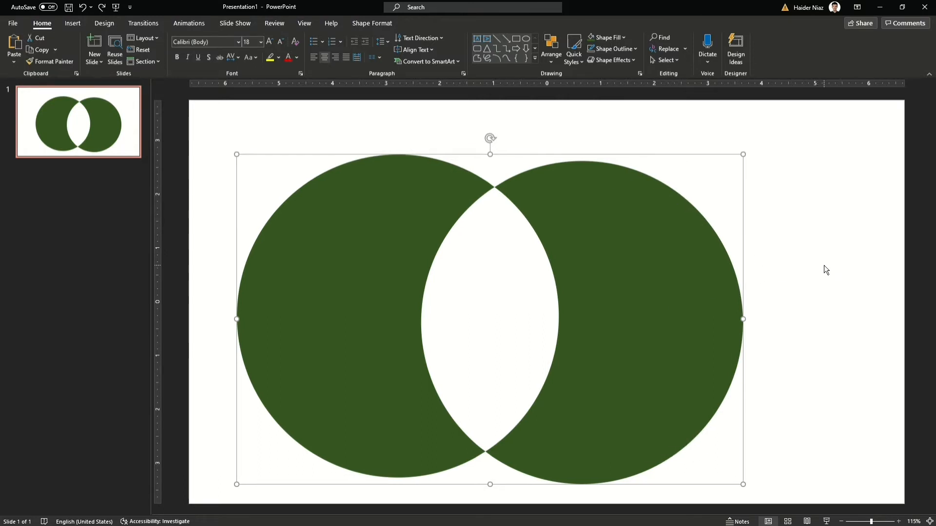
key(ctrl+z)
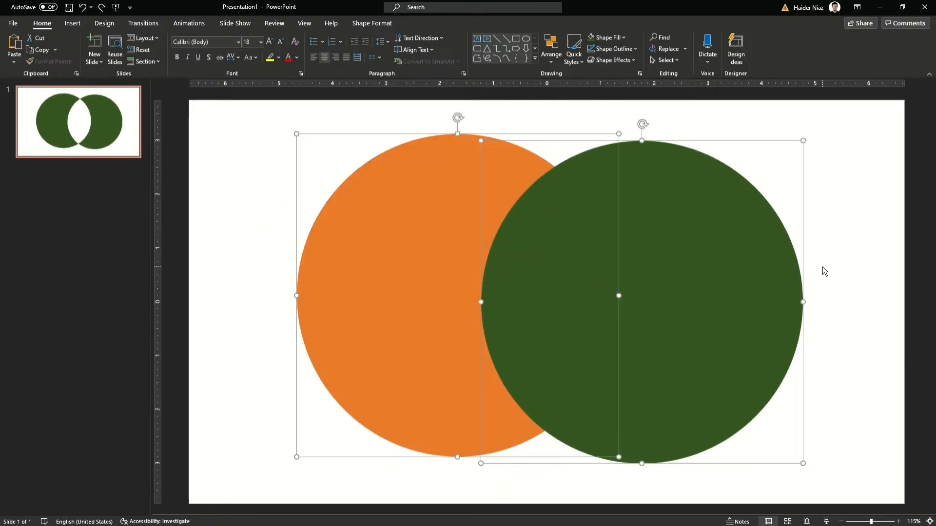
- Merge the two circles with the Fragment operation and move both outer crescents slightly away from the middle piece
click(372, 23)
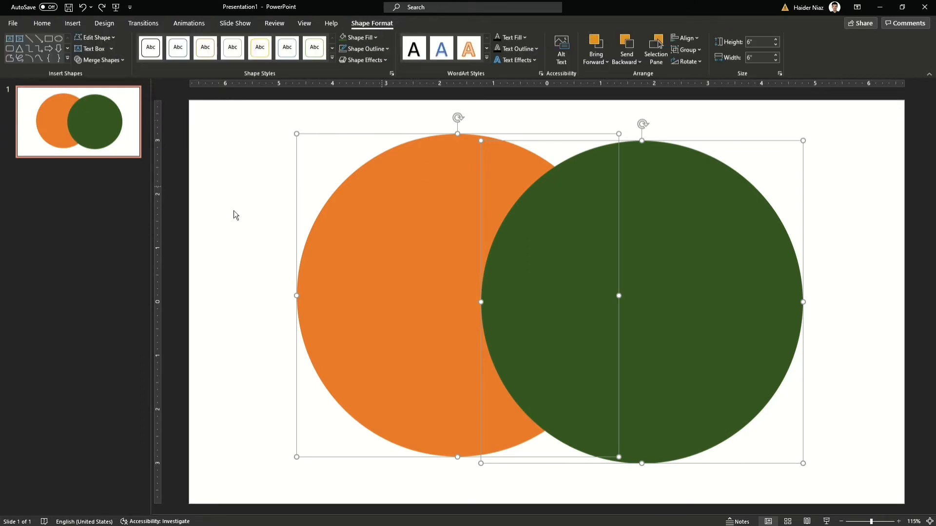
click(119, 60)
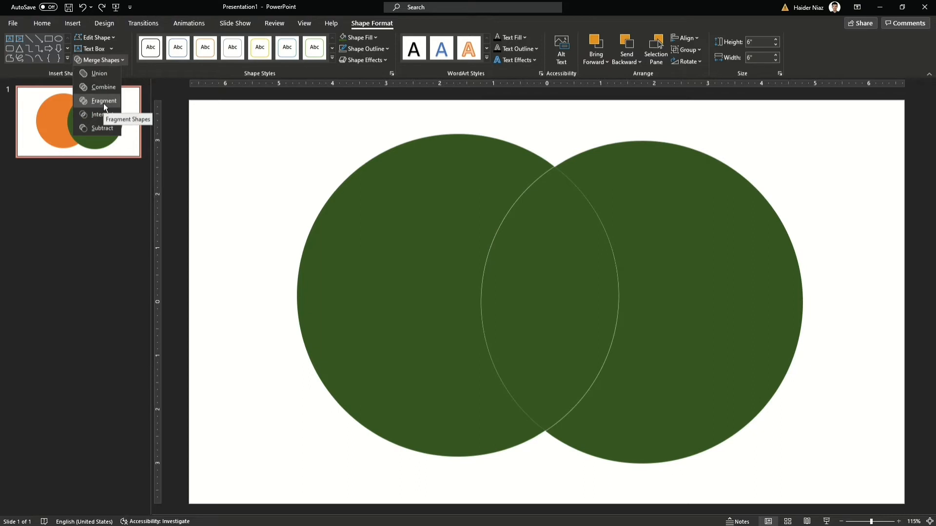
click(103, 101)
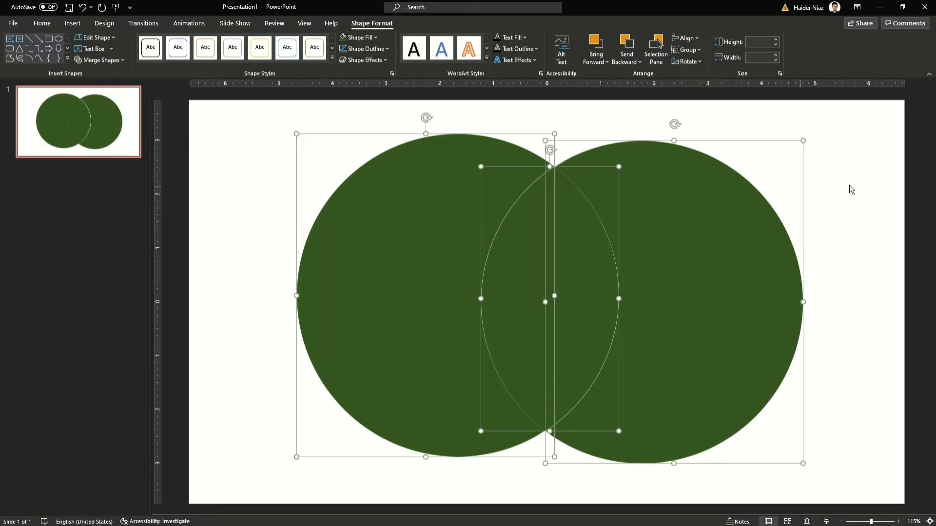
click(746, 236)
drag(700, 249, 711, 248)
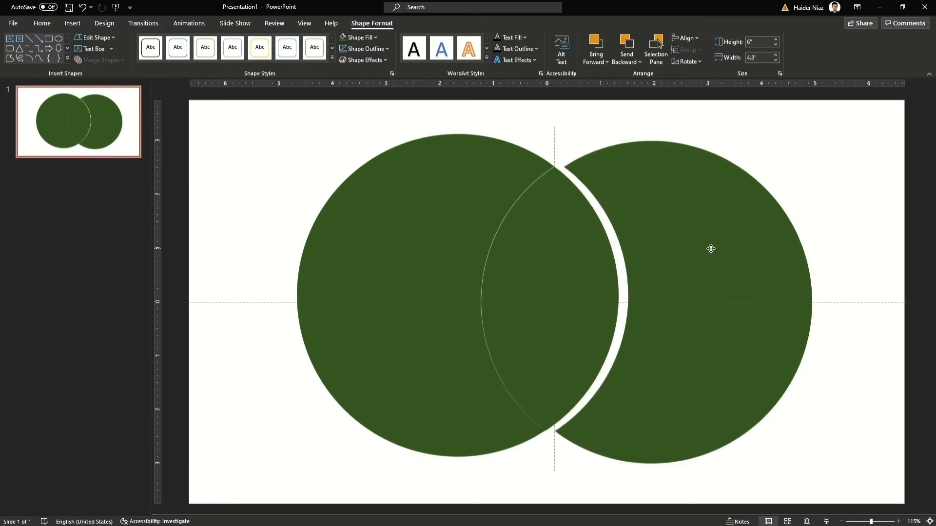
drag(420, 265, 405, 264)
- Fill the middle overlap piece with green, the left crescent with dark gold and the right crescent with red
click(575, 314)
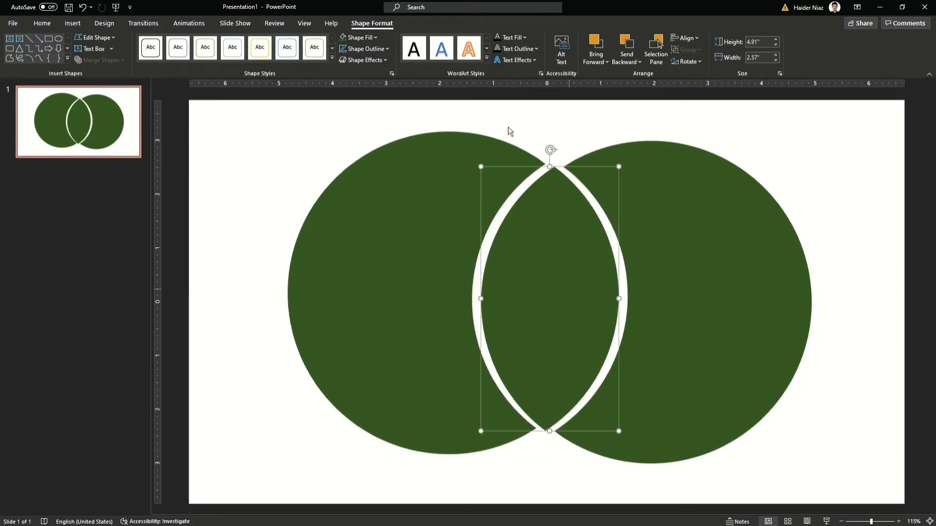
click(372, 38)
click(387, 129)
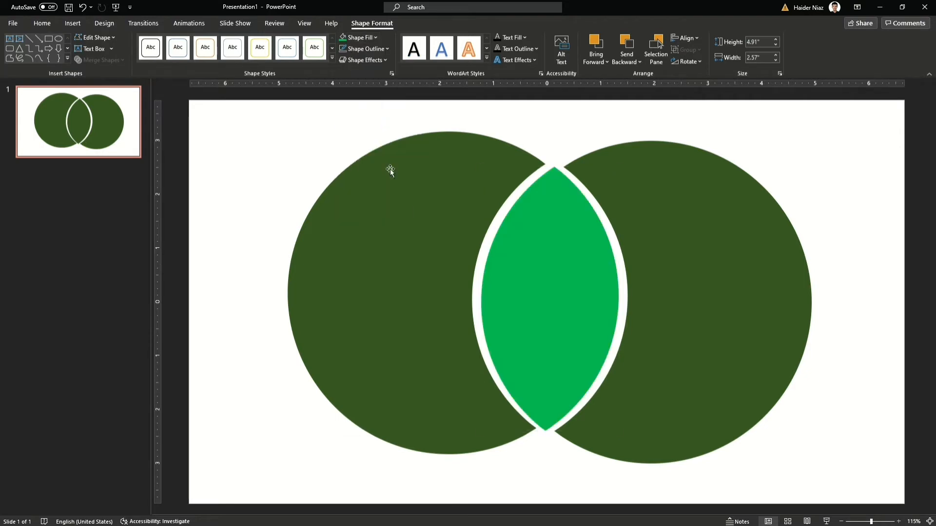
click(390, 168)
click(373, 38)
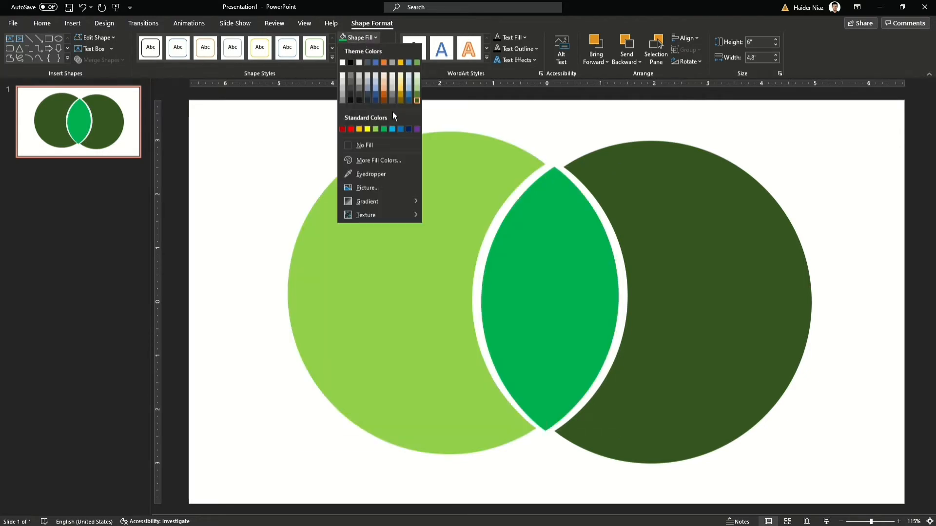
click(399, 93)
click(666, 220)
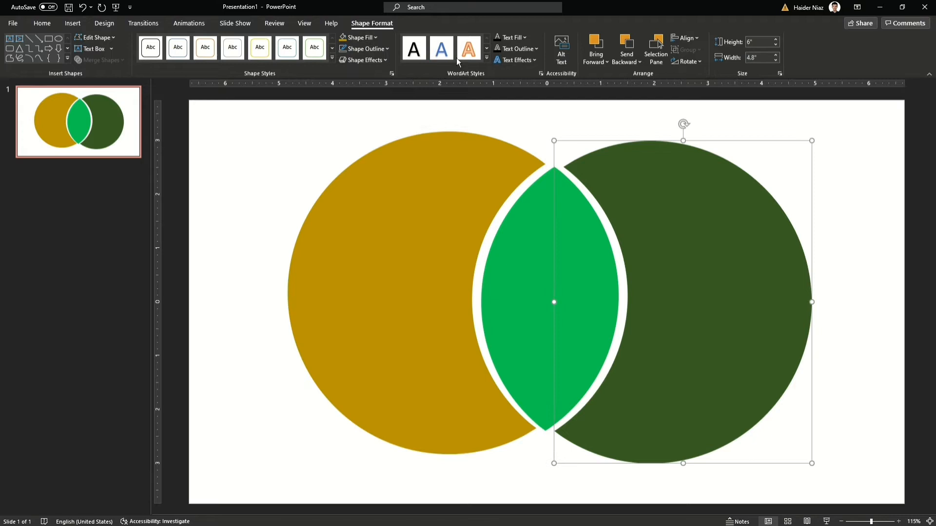
click(374, 37)
click(358, 136)
click(832, 148)
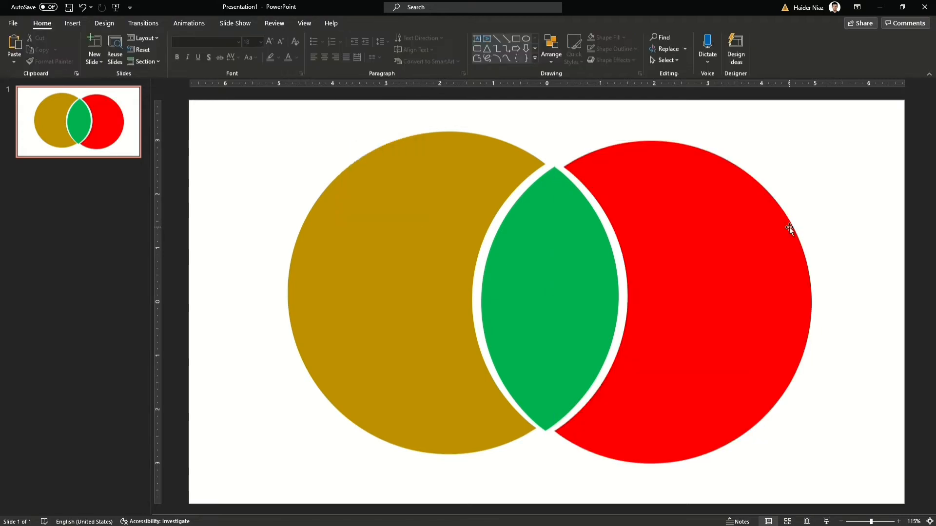
- Undo the recolouring, the piece moves and the Fragment merge, and delete the restored blue ellipse
click(736, 236)
drag(735, 236, 732, 247)
key(ctrl+z)
key(ctrl+z)
key(ctrl+z)
key(ctrl+z)
key(ctrl+z)
key(ctrl+z)
key(ctrl+z)
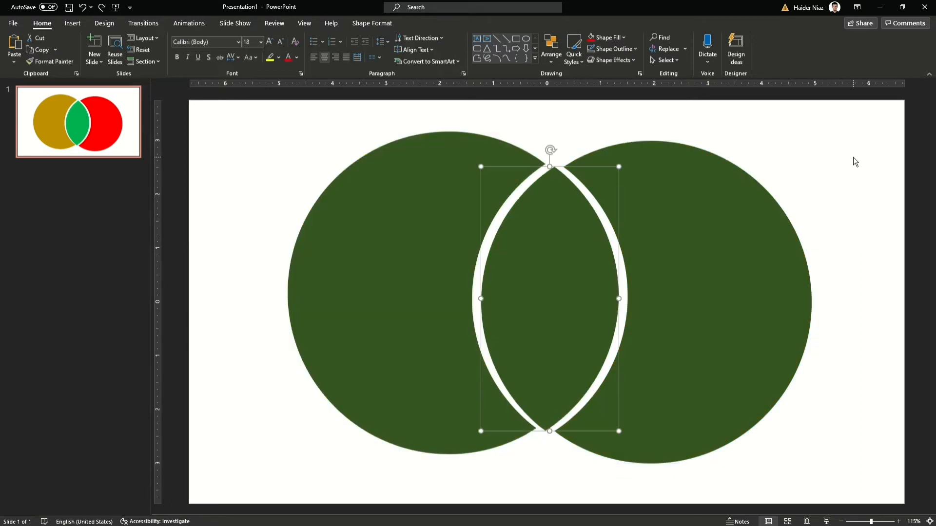
key(ctrl+z)
key(ctrl+z)
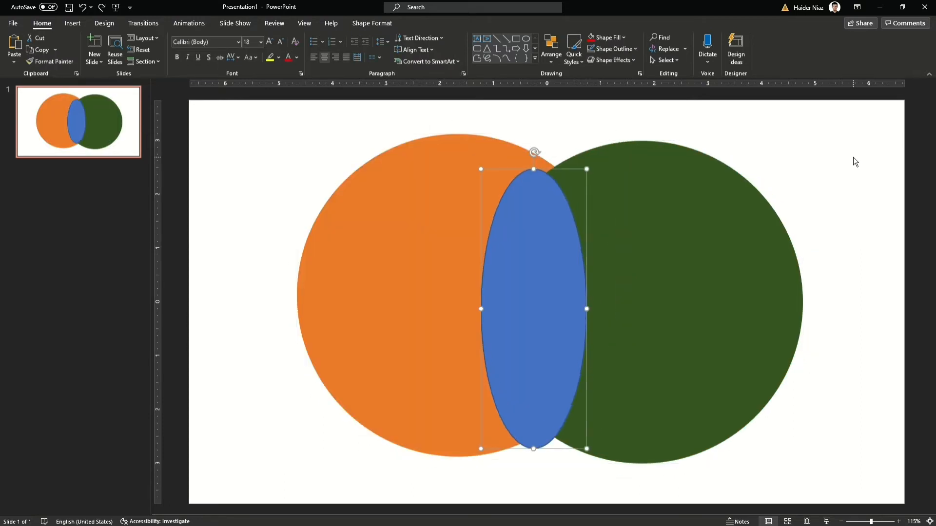
key(Delete)
- Subtract the orange circle from the green circle with Merge Shapes, and undo the merge
click(628, 261)
shift+click(412, 252)
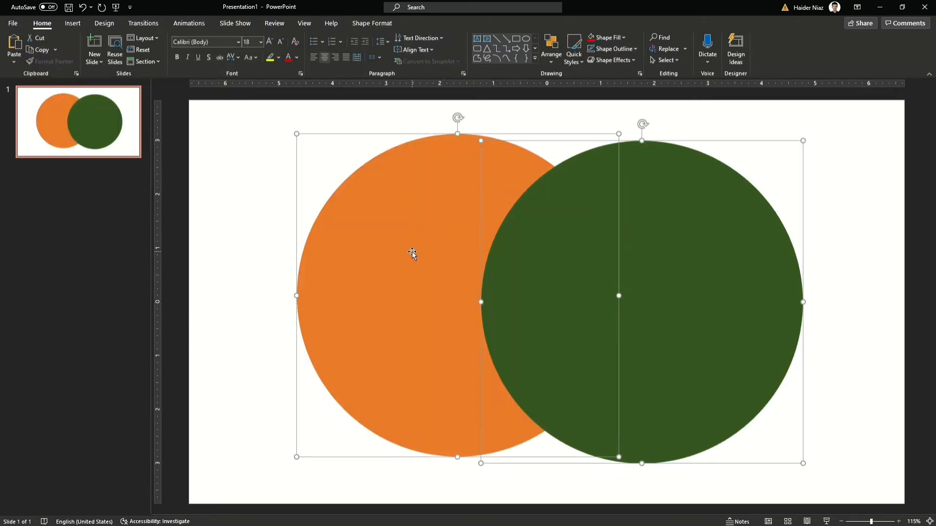
click(372, 23)
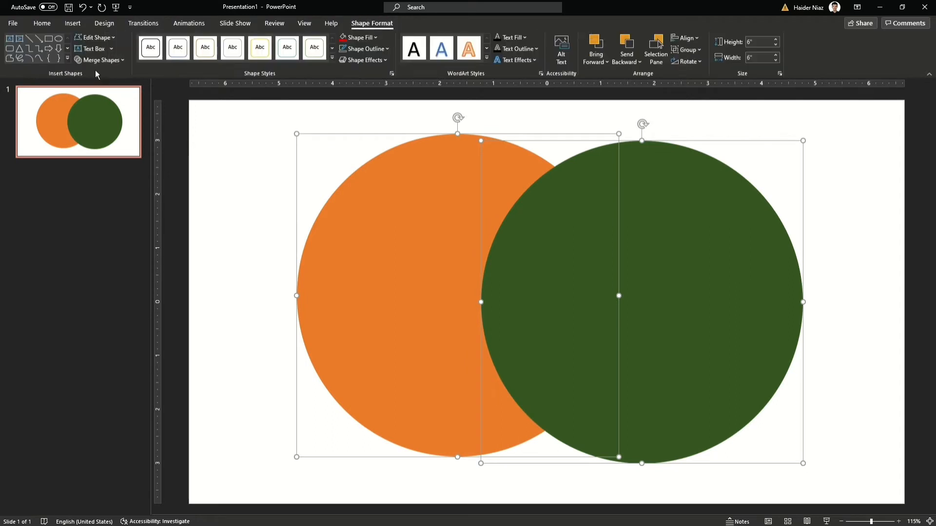
click(101, 60)
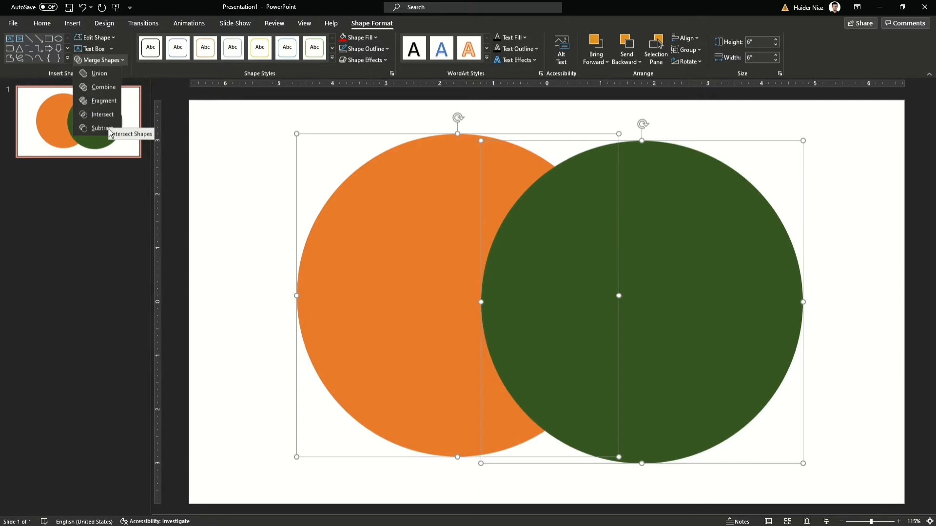
click(102, 128)
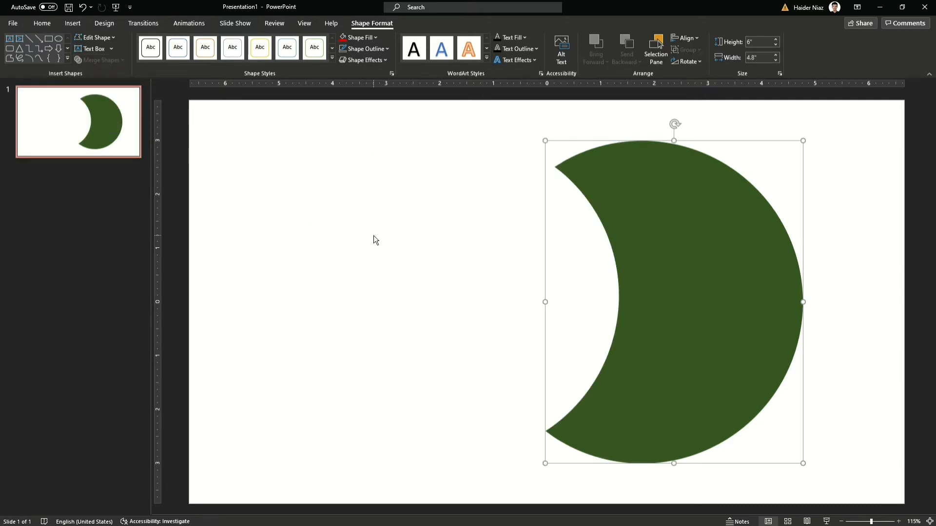
key(ctrl+z)
click(771, 120)
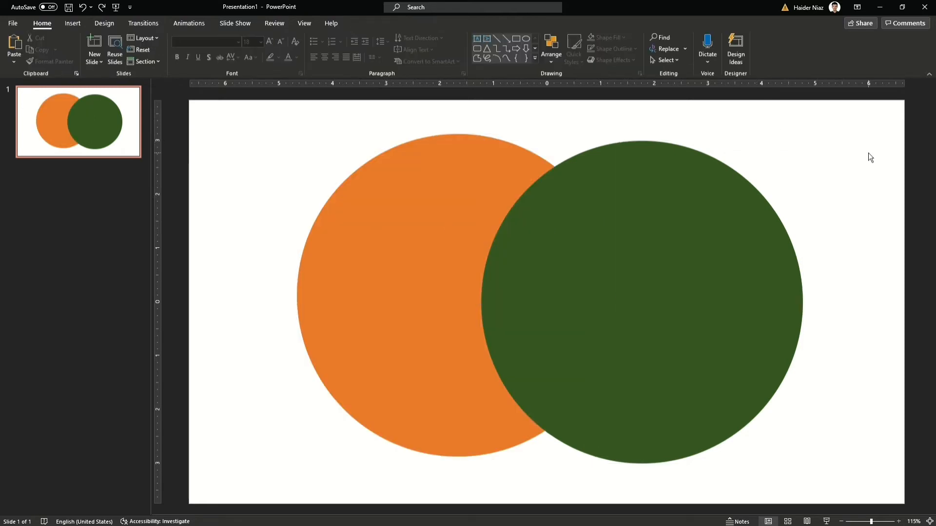
- Repeat the Subtract merge with the green circle selected first and the orange circle second, and undo it
click(577, 192)
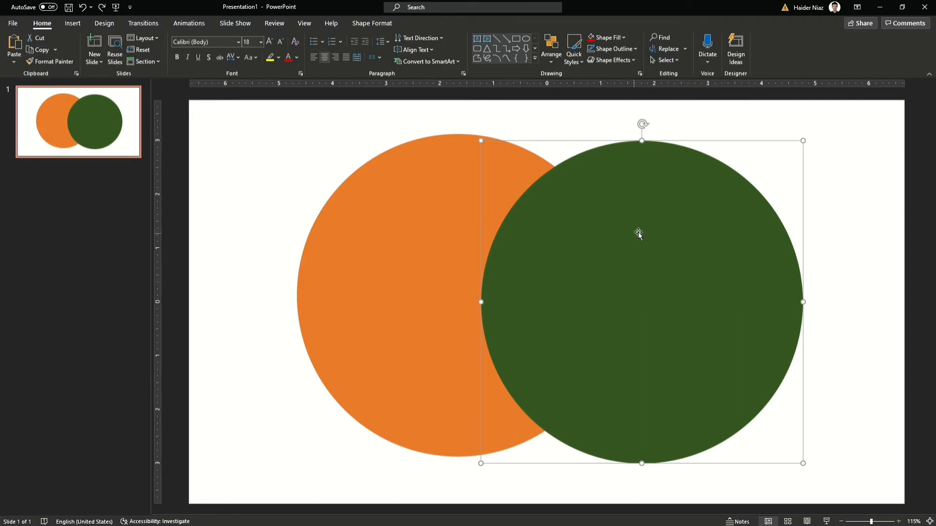
shift+click(372, 228)
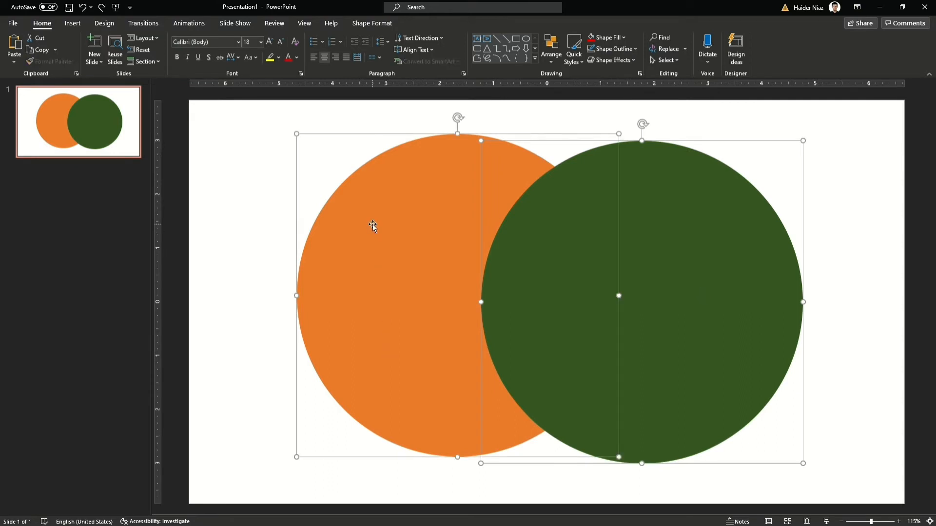
click(375, 23)
click(119, 60)
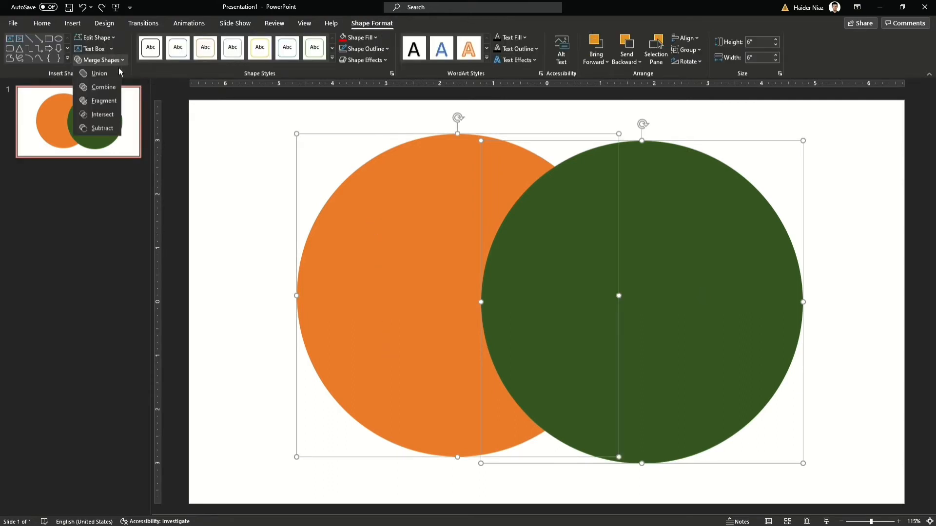
click(95, 128)
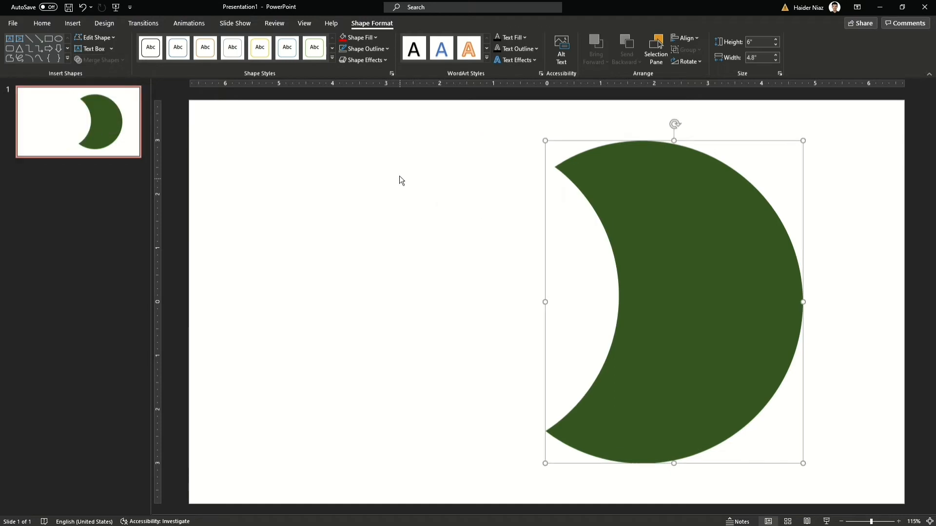
key(ctrl+z)
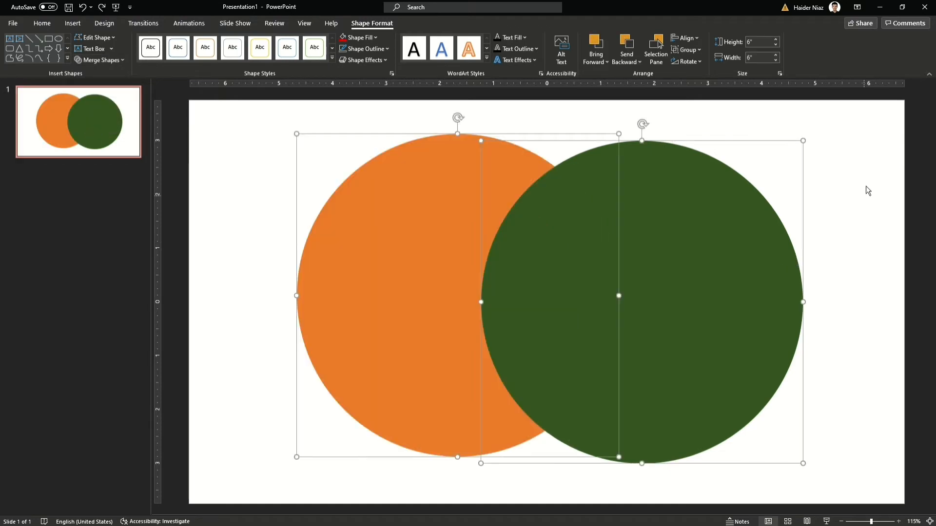
click(853, 199)
- Select the orange circle first and the green one second, merge them with Subtract, and undo the merge
click(352, 201)
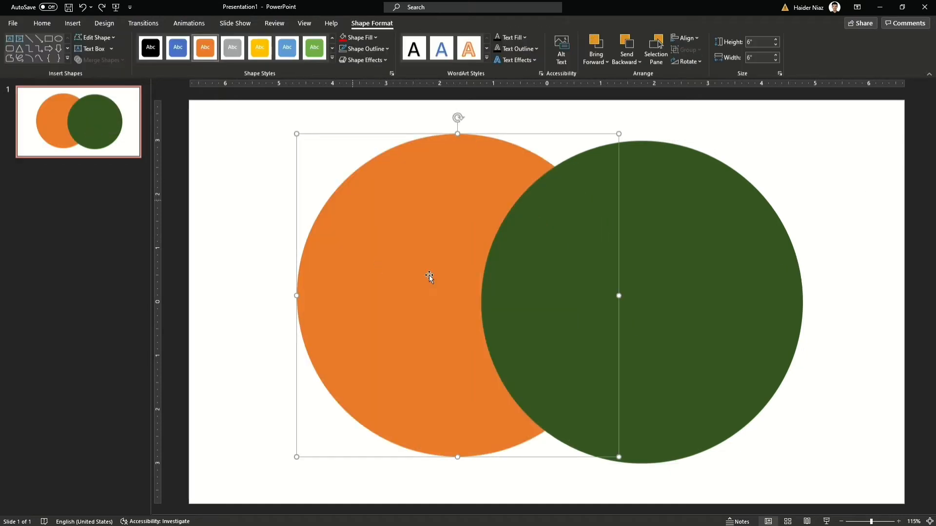
shift+click(720, 224)
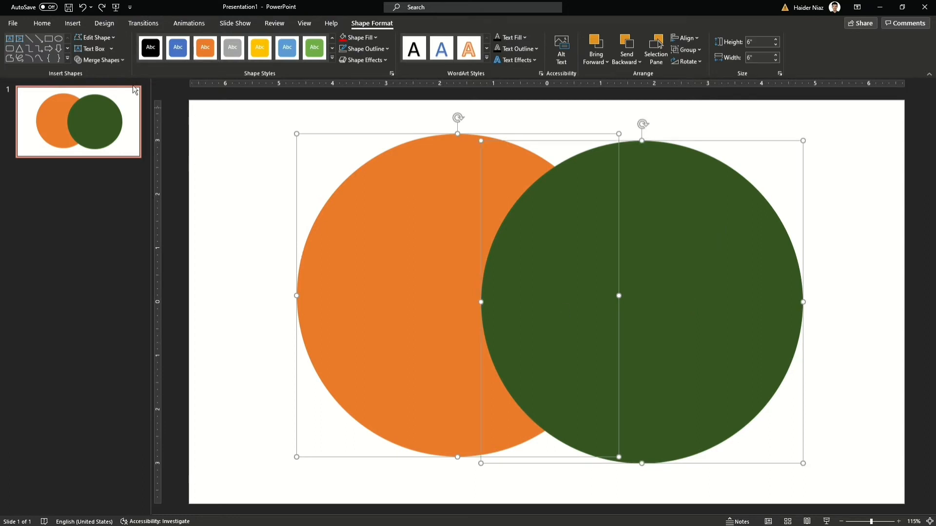
click(110, 64)
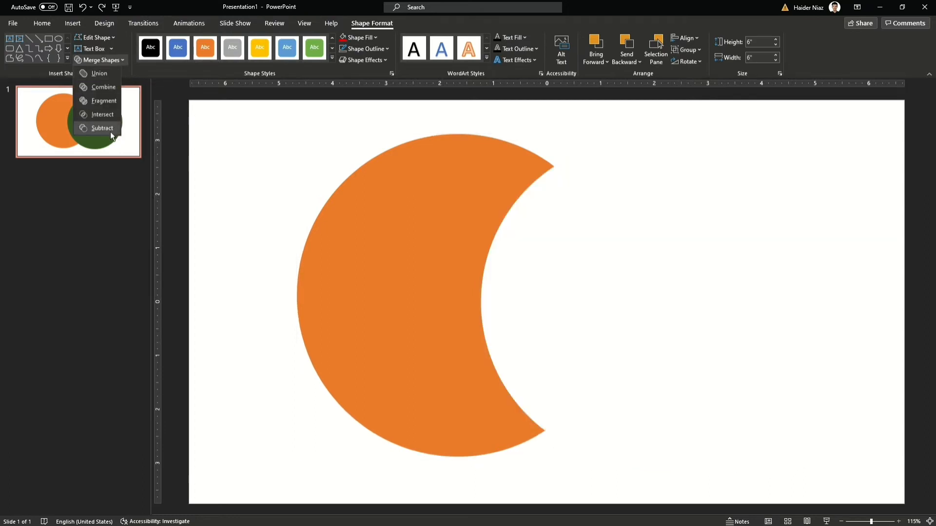
click(110, 131)
click(859, 235)
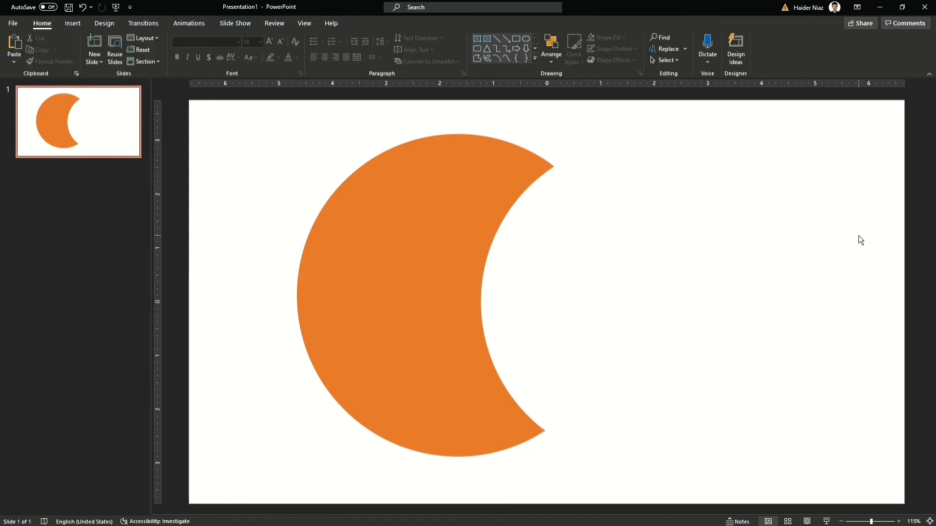
key(ctrl+z)
click(867, 212)
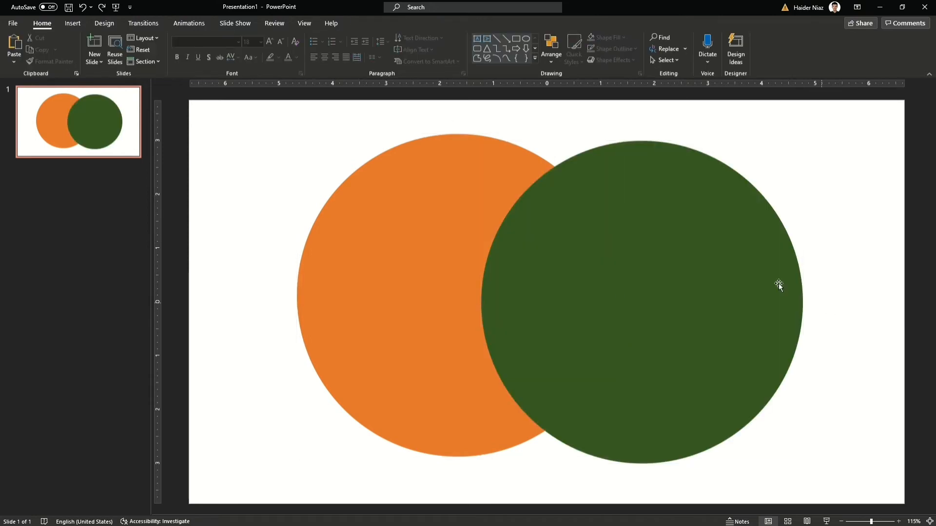
- Delete both the green and the orange circle from the slide
click(765, 288)
shift+click(394, 256)
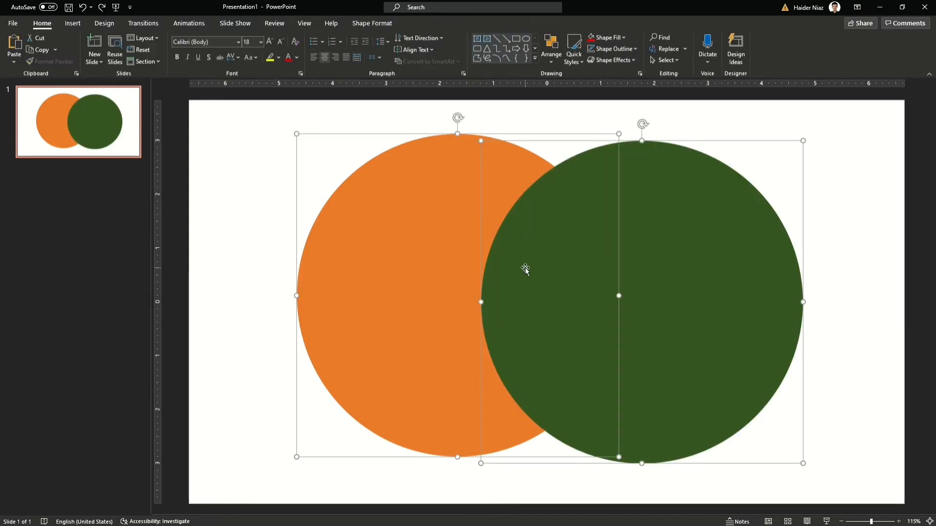
key(Delete)
- Draw an oval left of the slide's centre and set its height and width to 3"
click(73, 24)
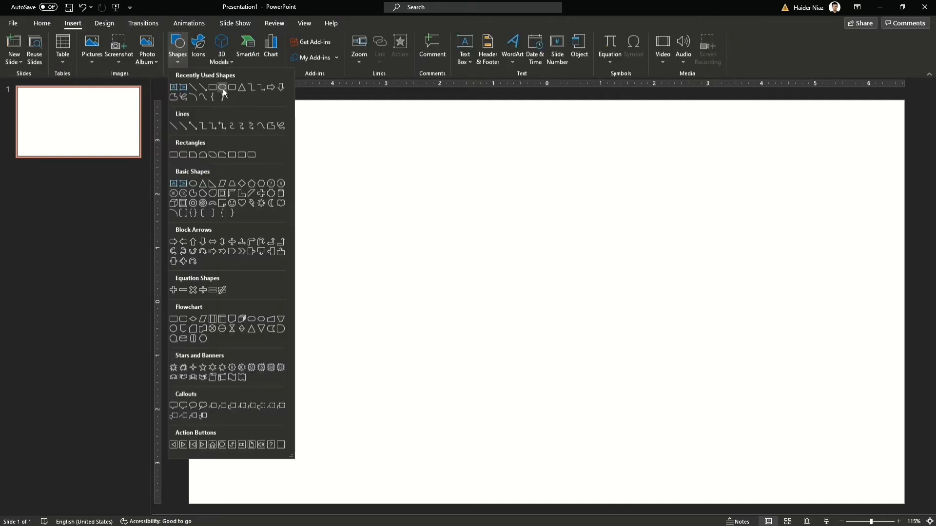
click(223, 88)
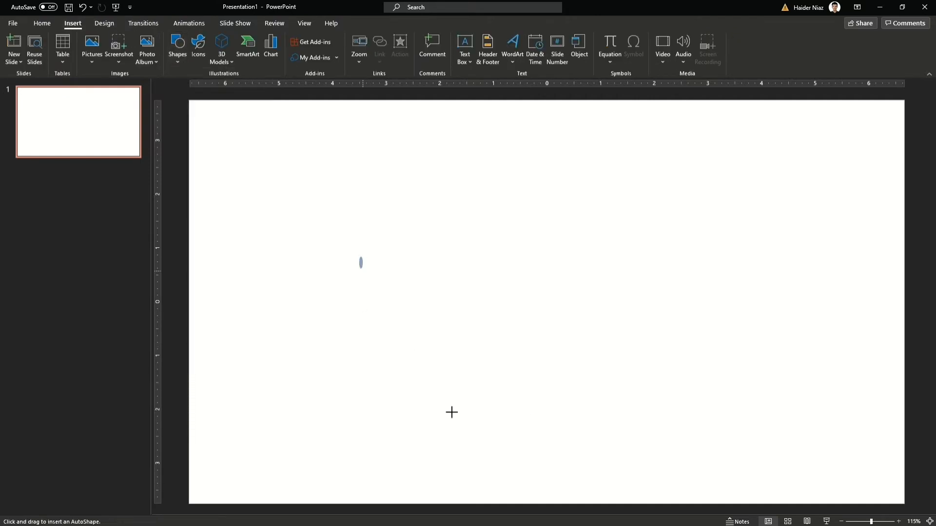
drag(452, 413, 488, 395)
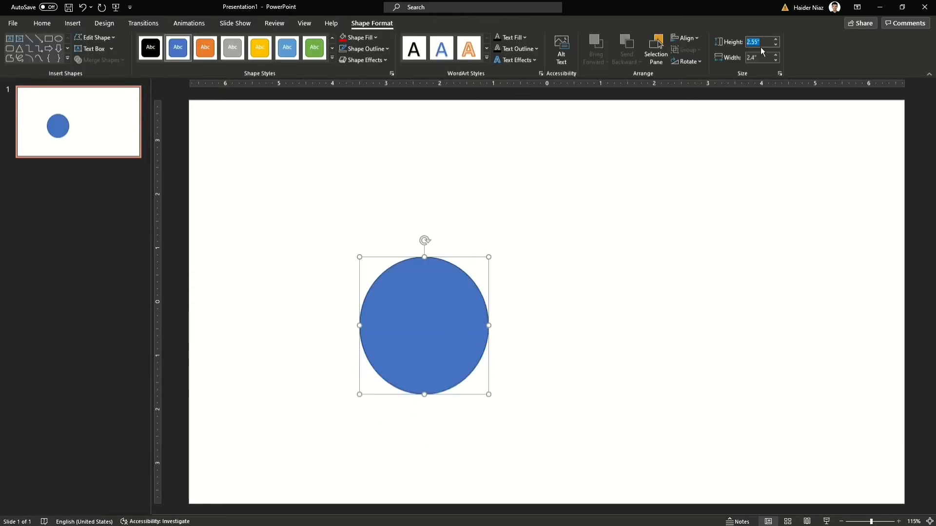
text(3)
key(Return)
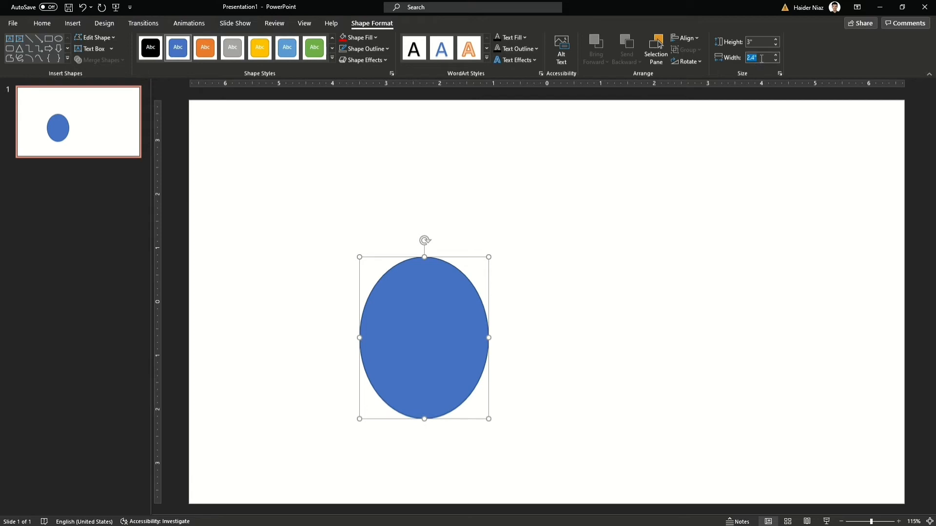
text(3)
key(Return)
- Arrange copies of the blue circle into a horizontal row of five overlapping circles and select them all
drag(477, 338, 841, 350)
key(ctrl+a)
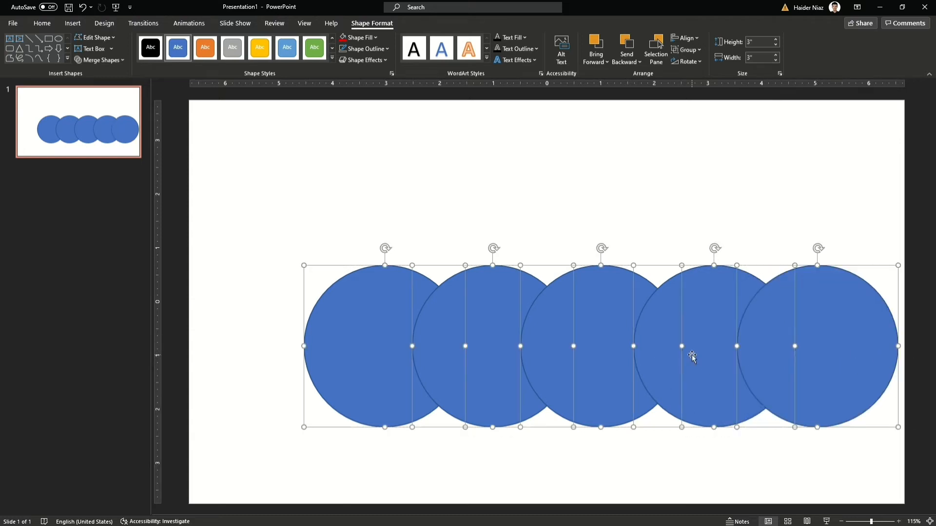
- Move the row of five circles to the vertical middle of the slide and merge them all with Fragment
drag(700, 357, 649, 310)
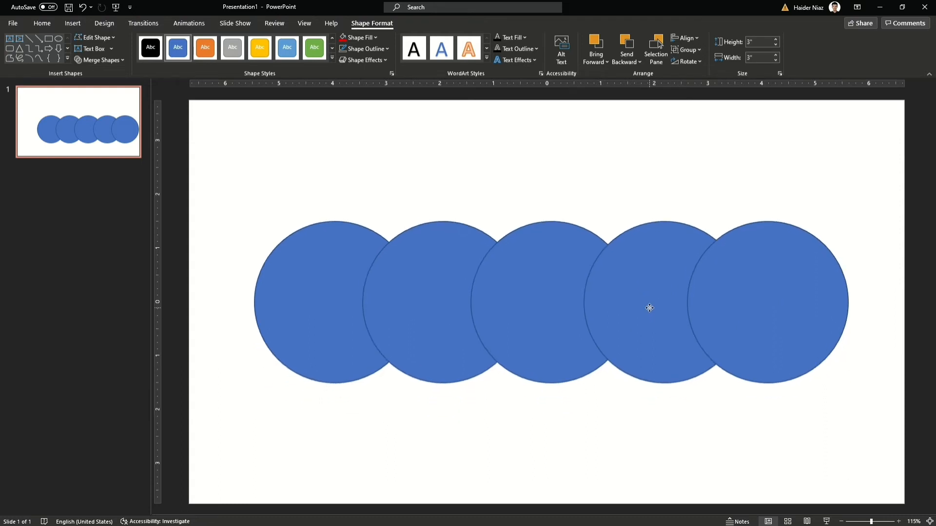
key(Escape)
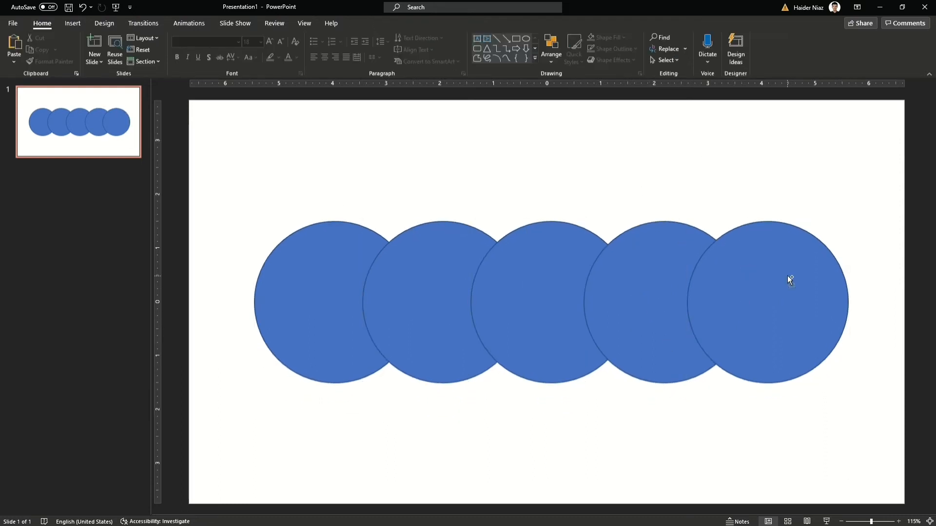
key(ctrl+a)
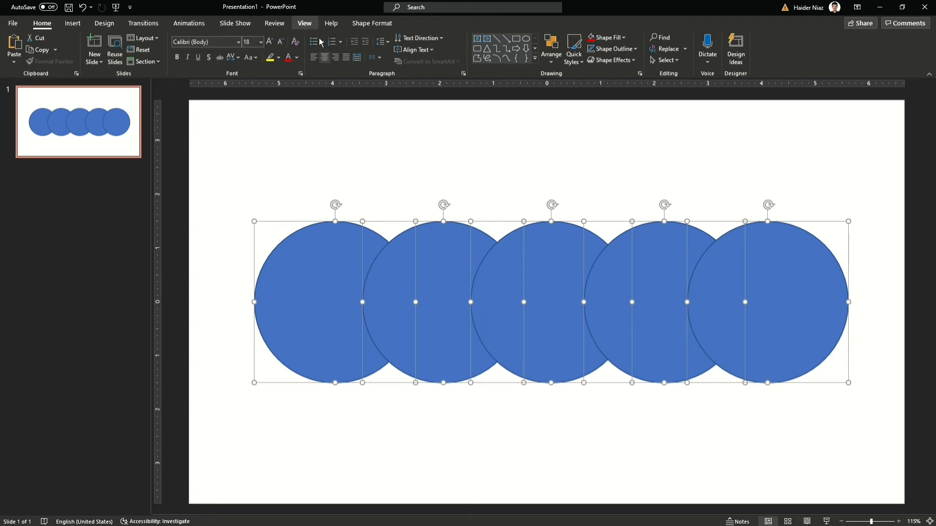
click(372, 23)
click(108, 60)
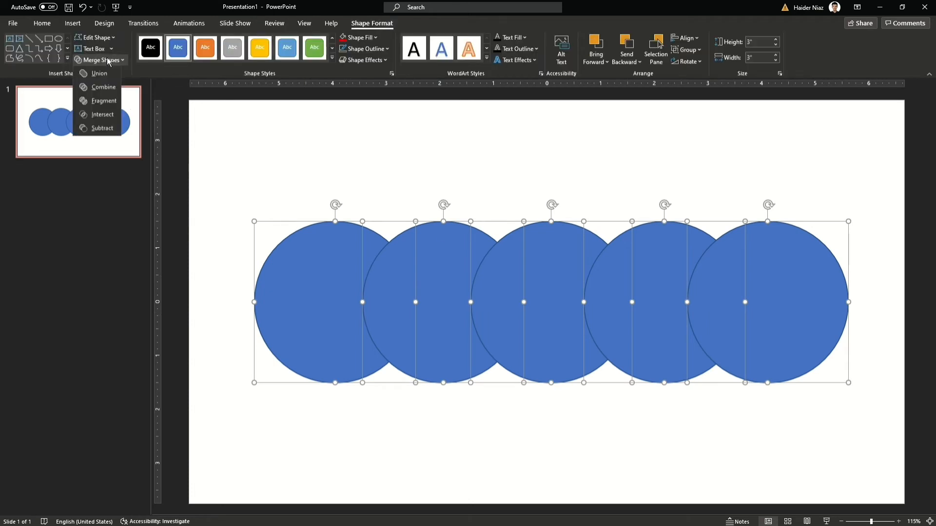
click(107, 103)
click(417, 155)
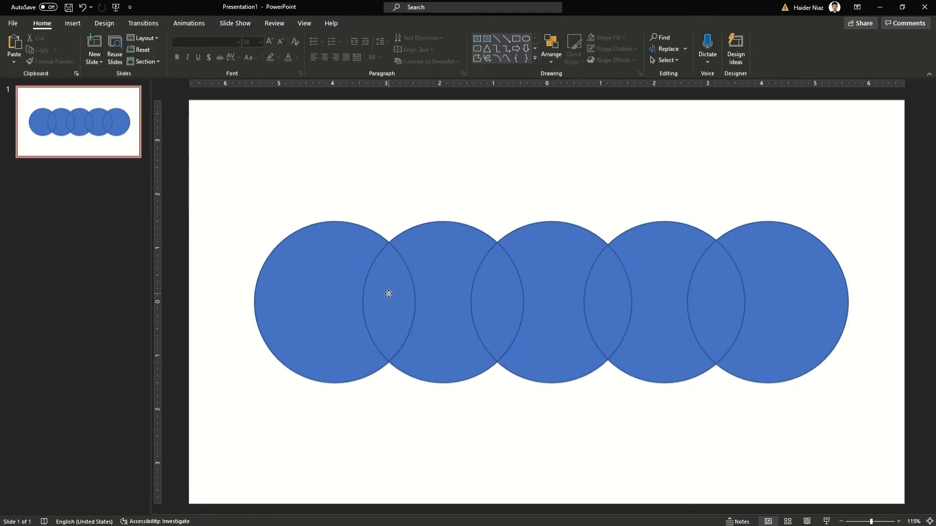
- Delete the four lens-shaped overlap pieces between the neighbouring circles
drag(389, 293, 485, 294)
click(485, 294)
key(Delete)
click(614, 298)
key(Delete)
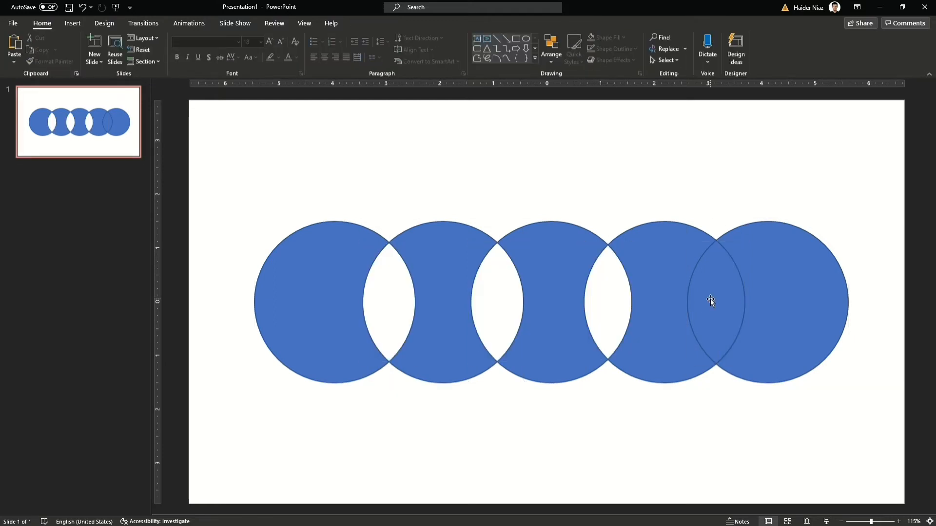
click(710, 300)
key(Delete)
- Remove the shape outline from all five remaining pieces
key(ctrl+a)
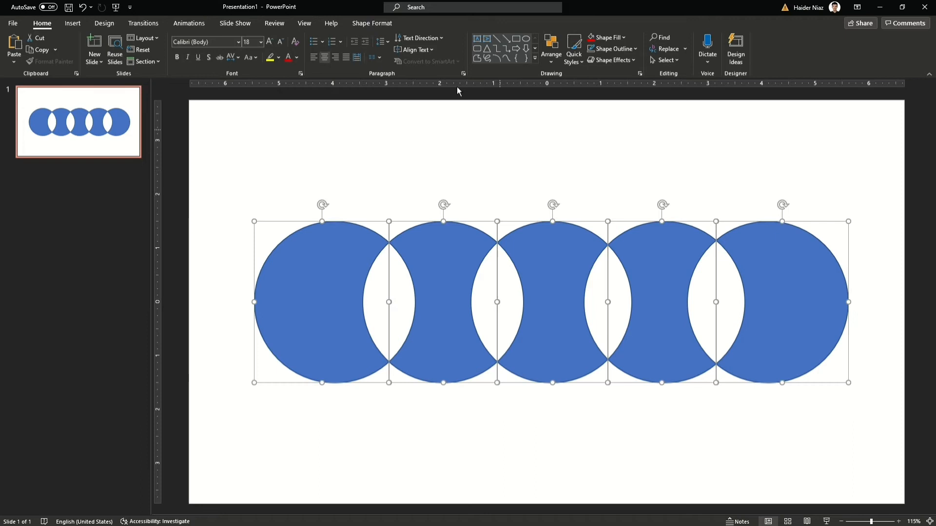
click(367, 25)
click(406, 111)
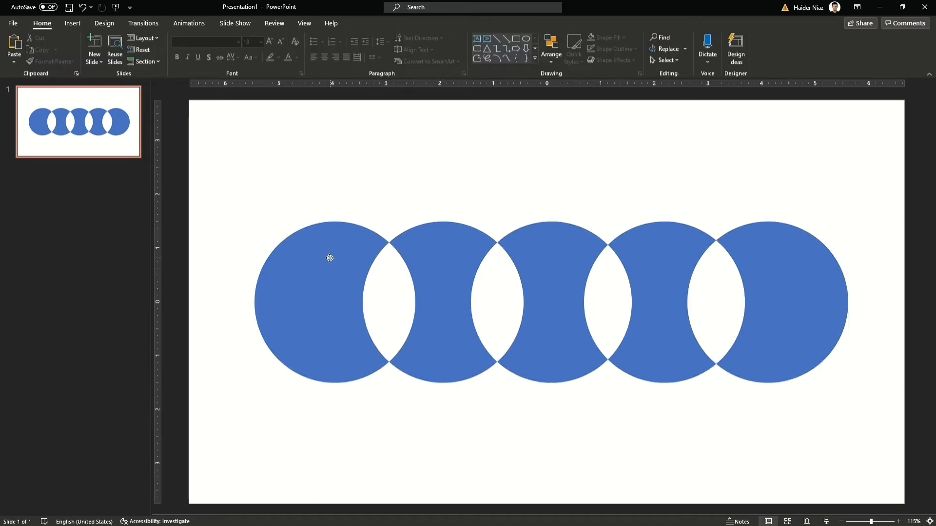
- Fill the leftmost piece with red and the second piece with dark blue
click(330, 258)
click(343, 38)
key(Tab)
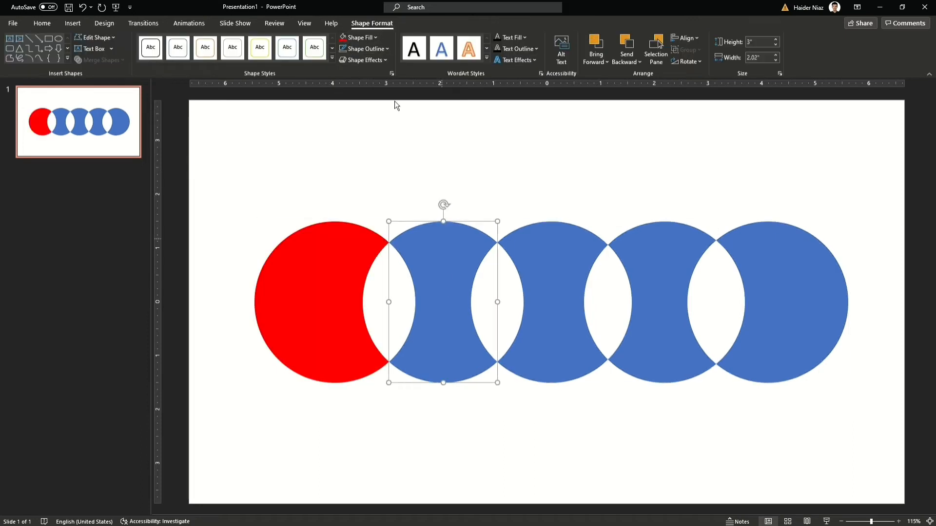
click(357, 38)
click(409, 129)
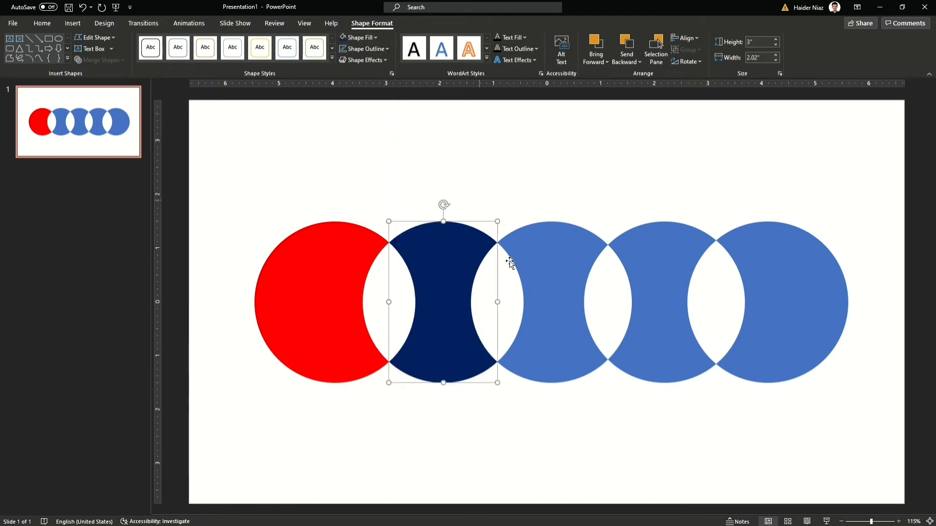
- Fill the third piece with light blue and the fourth piece with light green
key(Tab)
click(364, 39)
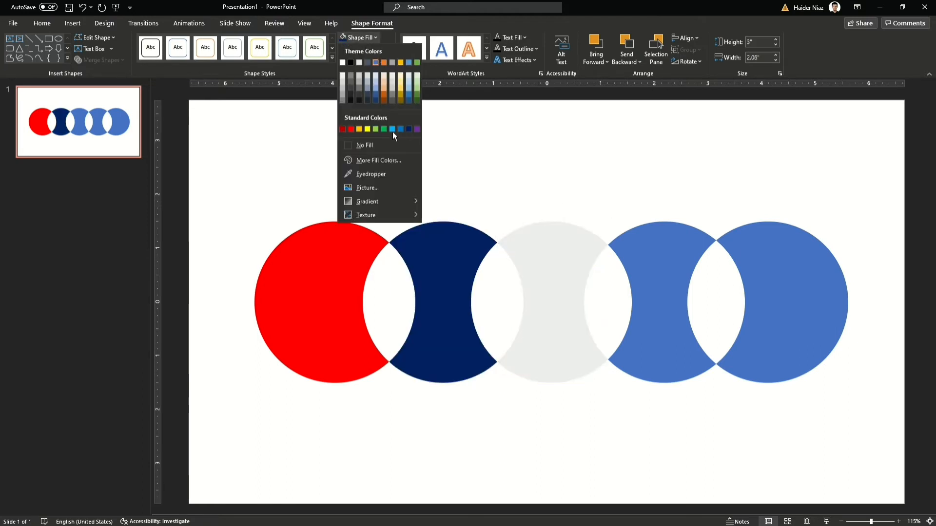
click(392, 129)
key(Tab)
click(361, 38)
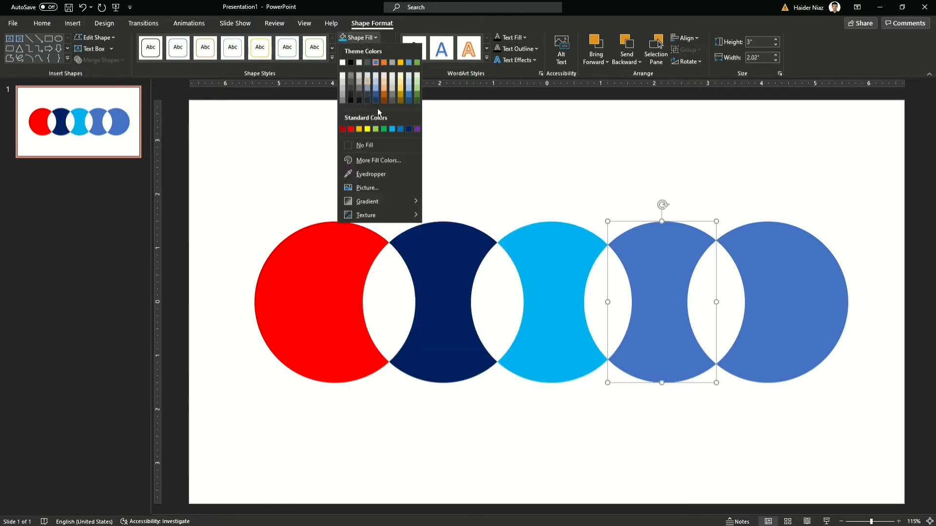
click(374, 128)
- Fill the rightmost piece of the row with yellow
click(741, 256)
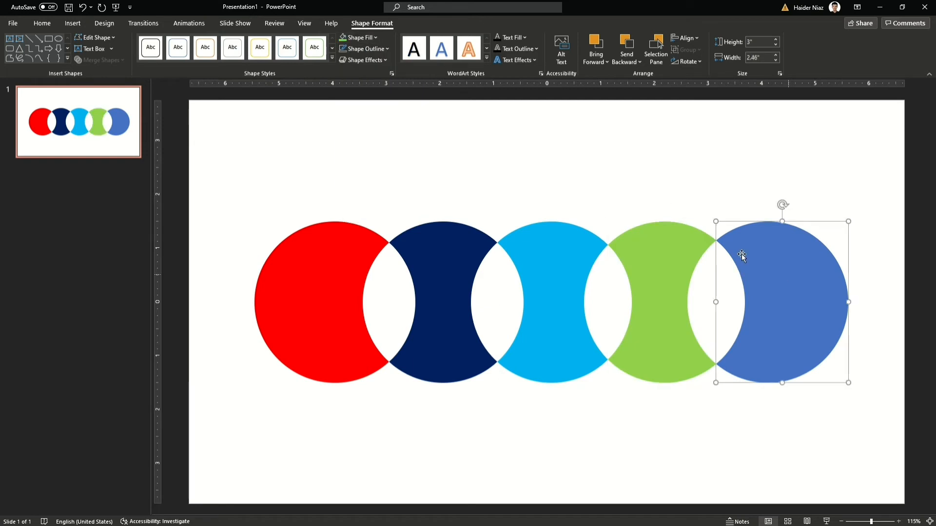
click(363, 38)
click(368, 128)
click(505, 150)
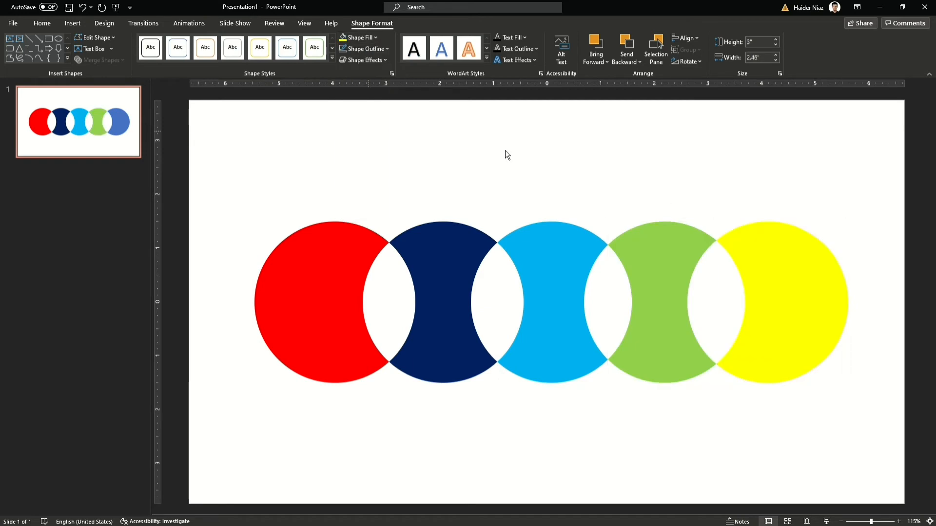
- Select all five coloured pieces and delete them from the slide
key(ctrl+a)
mouse_move(672, 259)
mouse_down()
mouse_move(672, 287)
mouse_move(672, 263)
mouse_up()
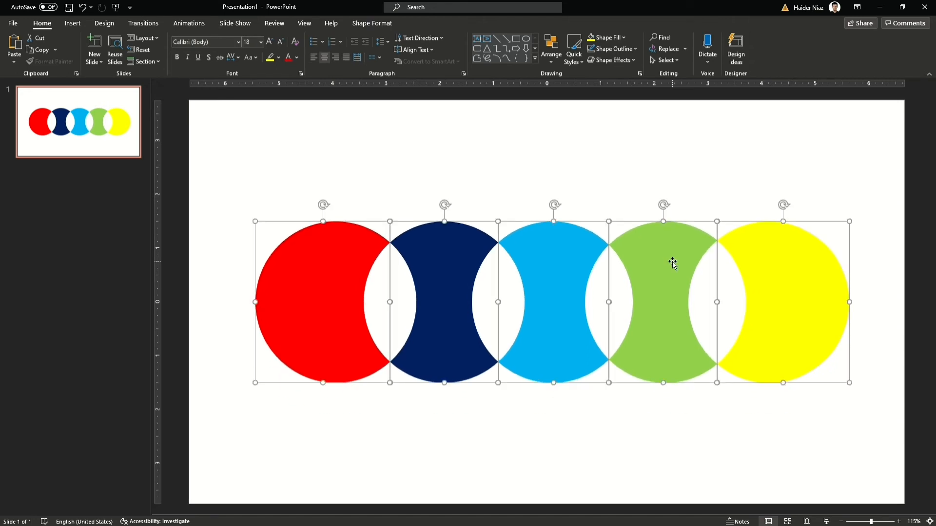
key(Delete)
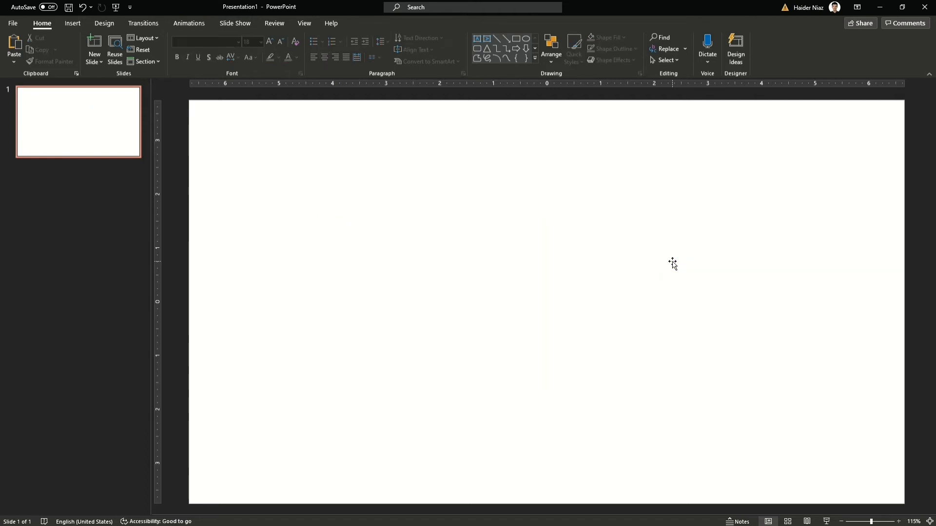
- Draw a straight vertical line about 3.08" tall on the left part of the empty slide
click(73, 23)
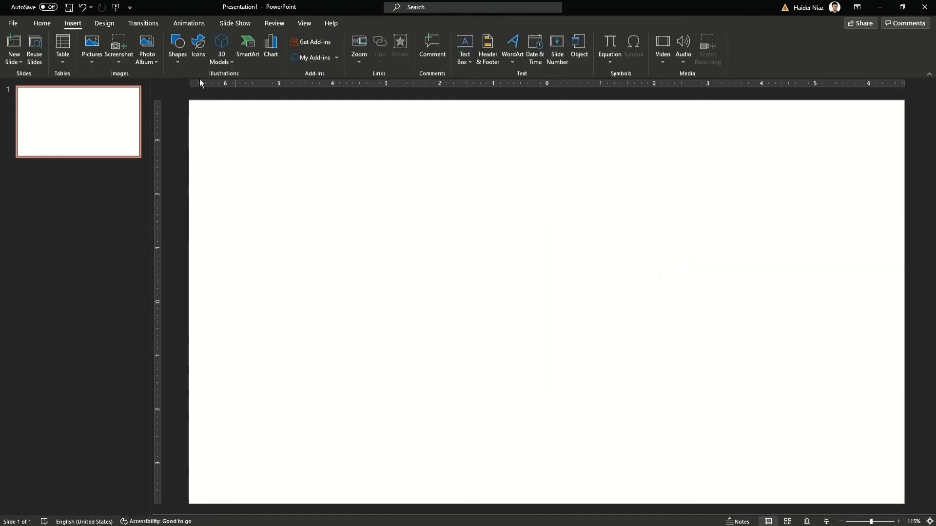
click(177, 48)
click(196, 91)
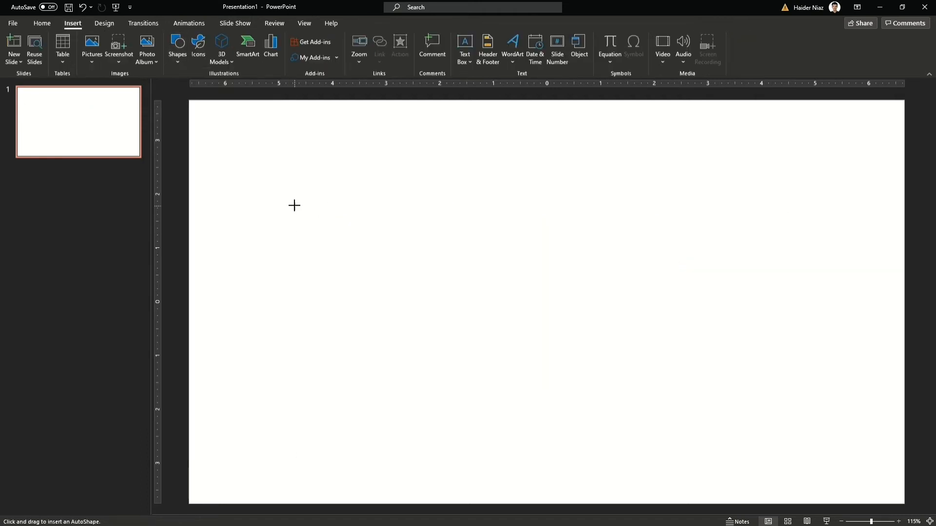
drag(294, 206, 295, 372)
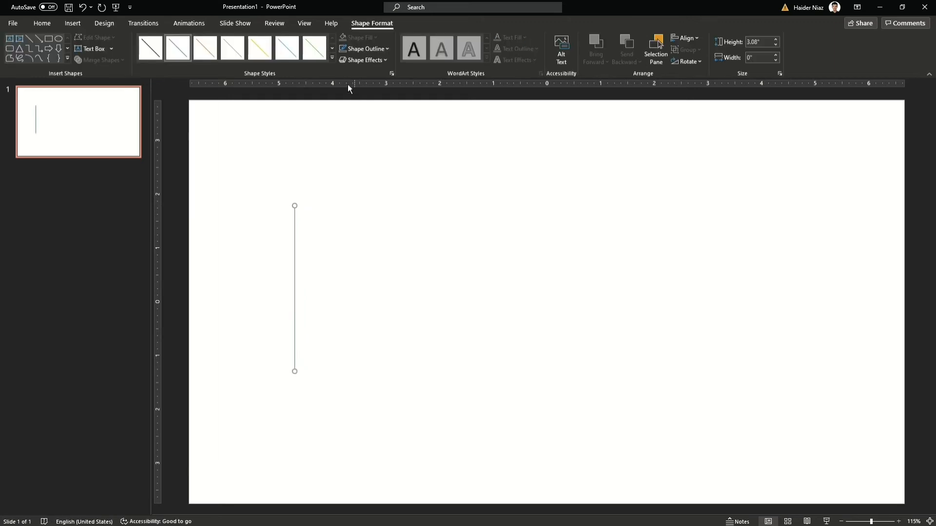
- Set the vertical line's width to 10 pt and close the shape formatting settings
click(391, 74)
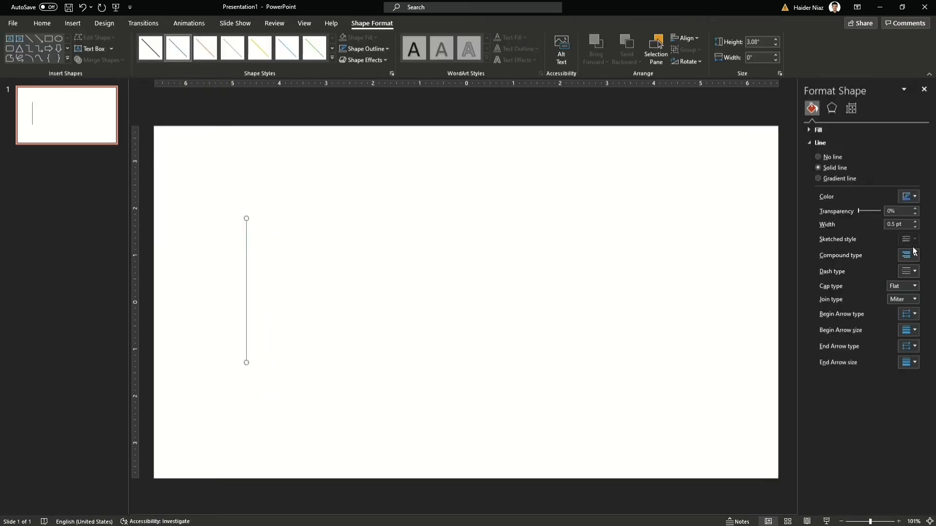
text(10)
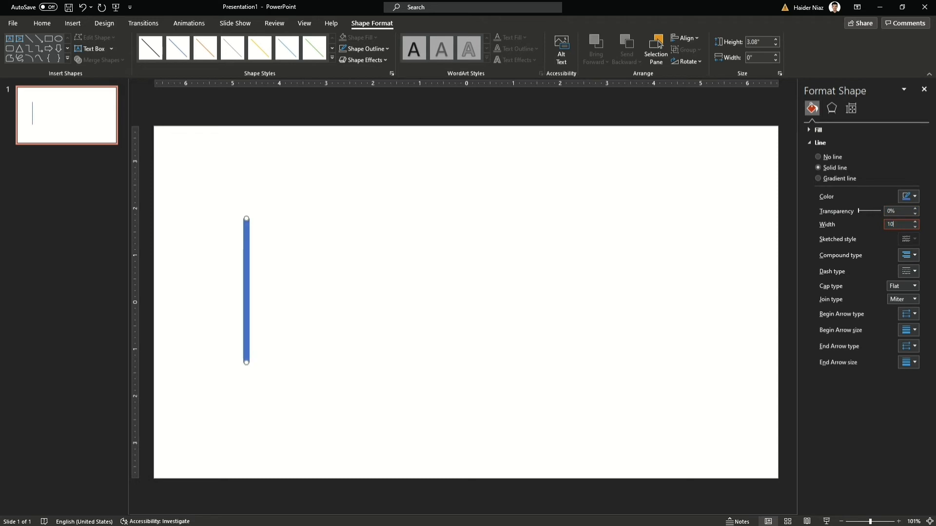
click(177, 180)
click(924, 89)
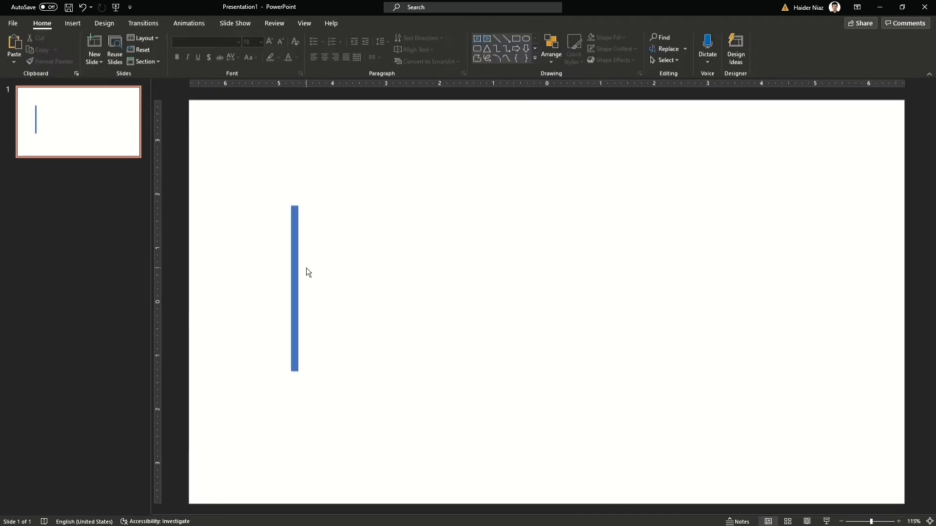
- Move the line toward the slide's upper-left corner and duplicate it into a staggered diagonal series of twelve lines
drag(296, 302, 256, 227)
key(Delete)
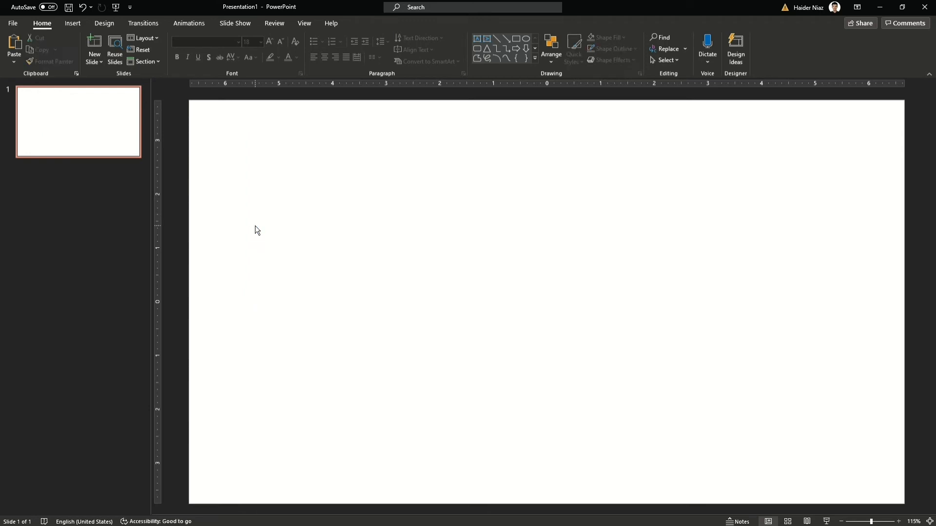
key(ctrl+z)
key(ctrl+d)
key(ctrl+d)
key(ctrl+d)
key(ctrl+d)
key(ctrl+d)
key(ctrl+d)
key(ctrl+d)
key(ctrl+d)
key(ctrl+d)
key(ctrl+d)
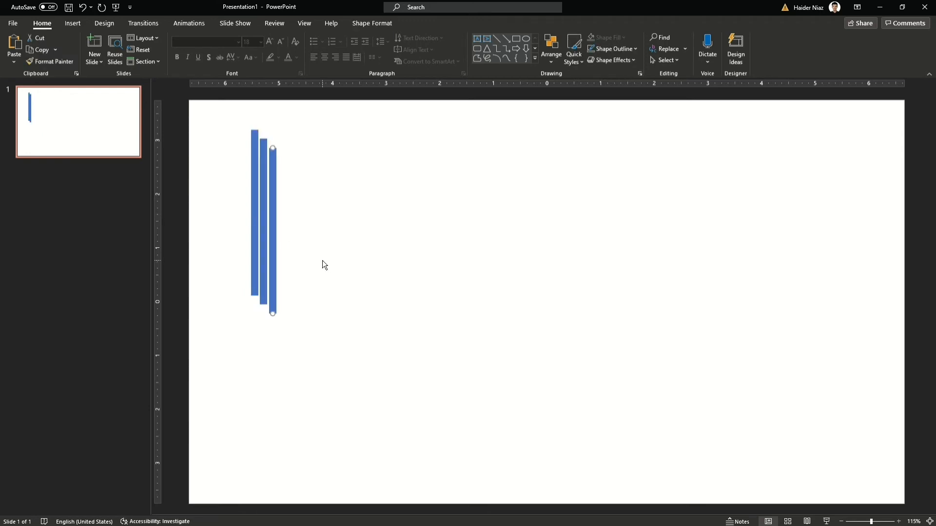
key(ctrl+d)
click(431, 300)
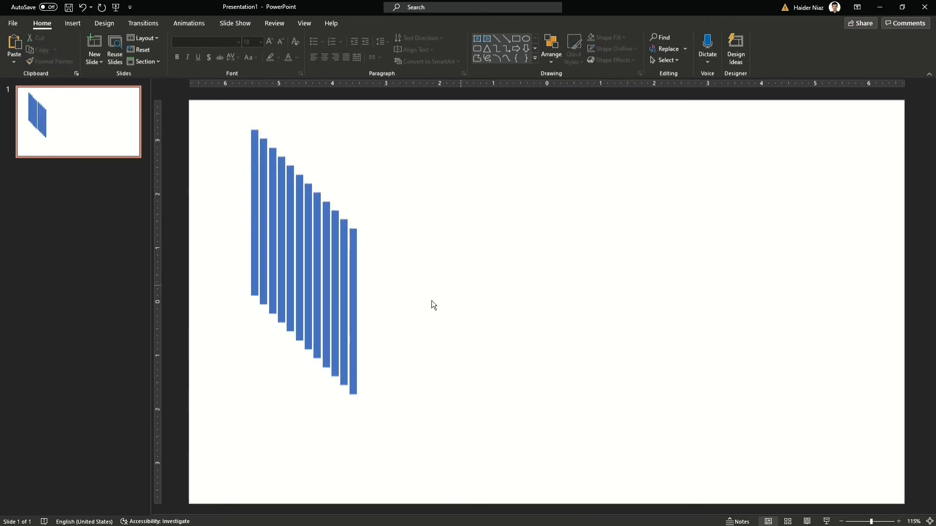
- Try to even out the heights of several lines by moving them one at a time, and undo the moves
drag(263, 174, 260, 166)
drag(270, 185, 290, 144)
drag(307, 204, 308, 166)
click(511, 290)
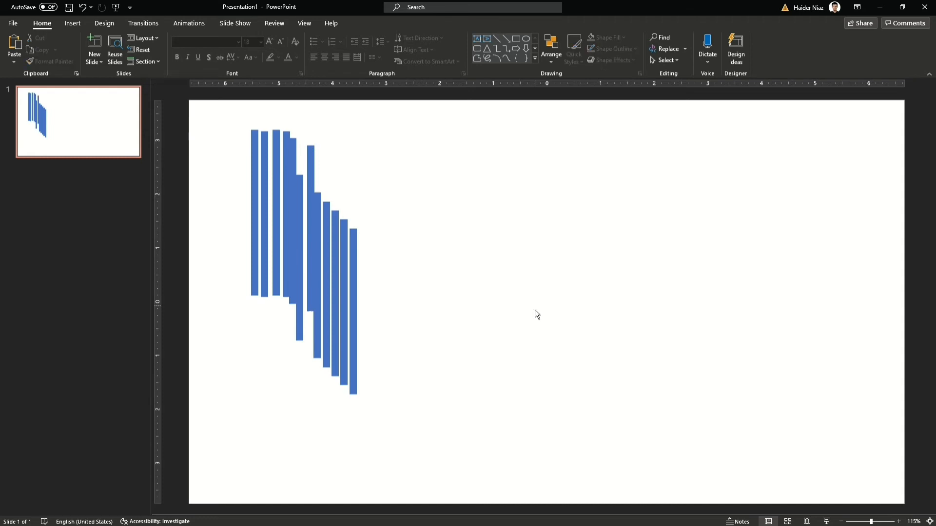
key(ctrl+a)
key(ctrl+z)
key(ctrl+z)
key(ctrl+z)
key(ctrl+z)
key(ctrl+z)
key(ctrl+z)
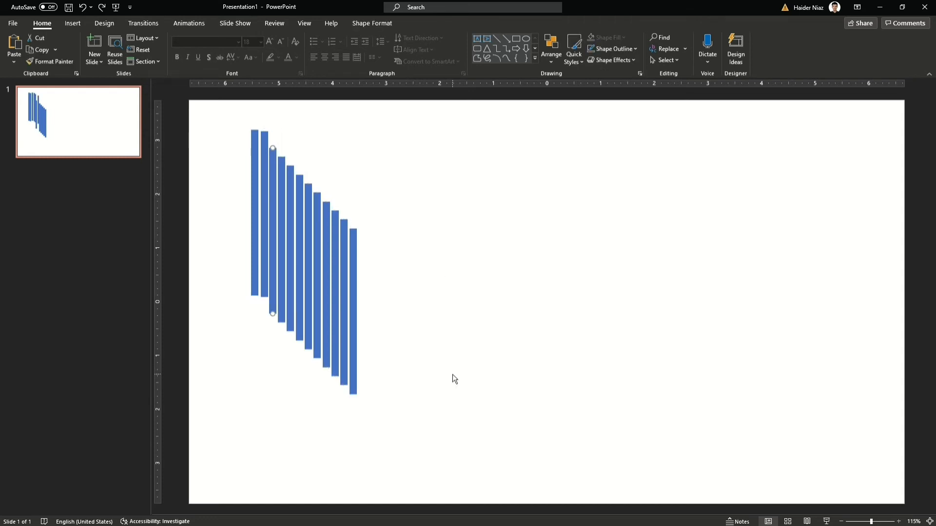
- Duplicate the whole set of lines, and undo those copies together with the last single-line copy
drag(449, 443, 208, 134)
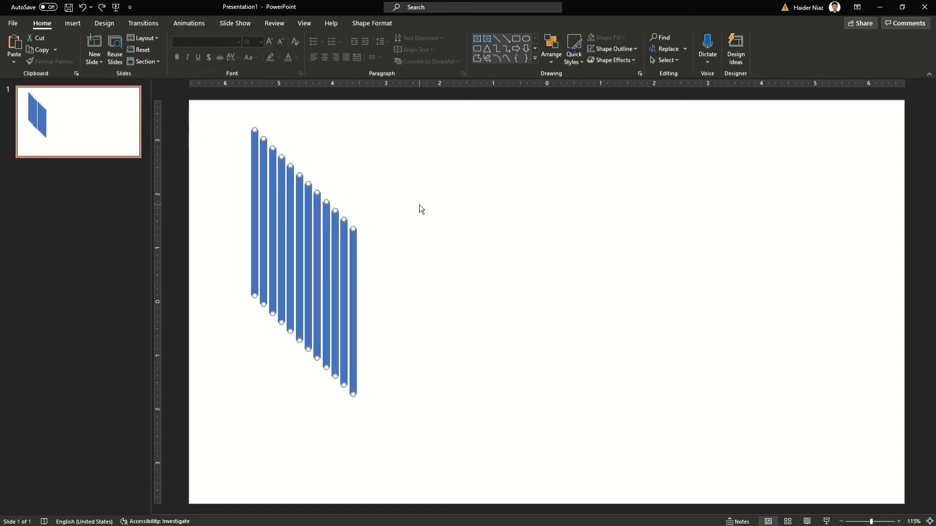
key(ctrl+d)
key(ctrl+d)
key(ctrl+d)
key(ctrl+d)
key(ctrl+d)
key(ctrl+d)
key(ctrl+d)
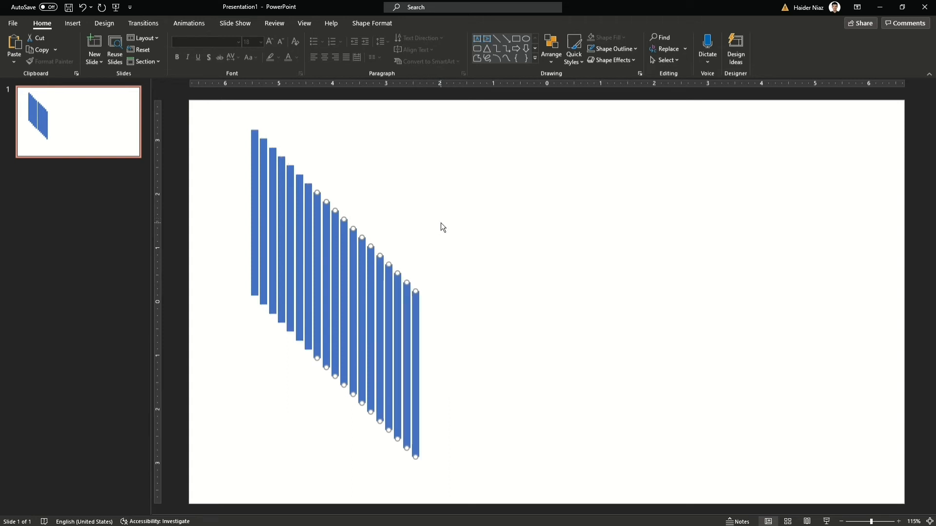
key(ctrl+z)
key(ctrl+z)
key(ctrl+z)
key(ctrl+z)
key(ctrl+z)
key(ctrl+z)
key(ctrl+z)
key(ctrl+z)
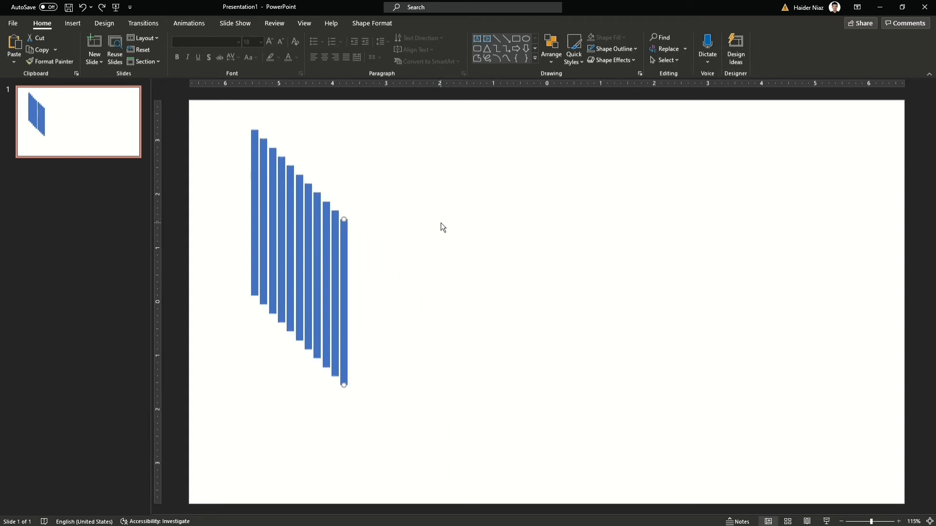
- Select all eleven lines and move them together to just left of the slide's centre
click(438, 249)
drag(415, 431, 213, 105)
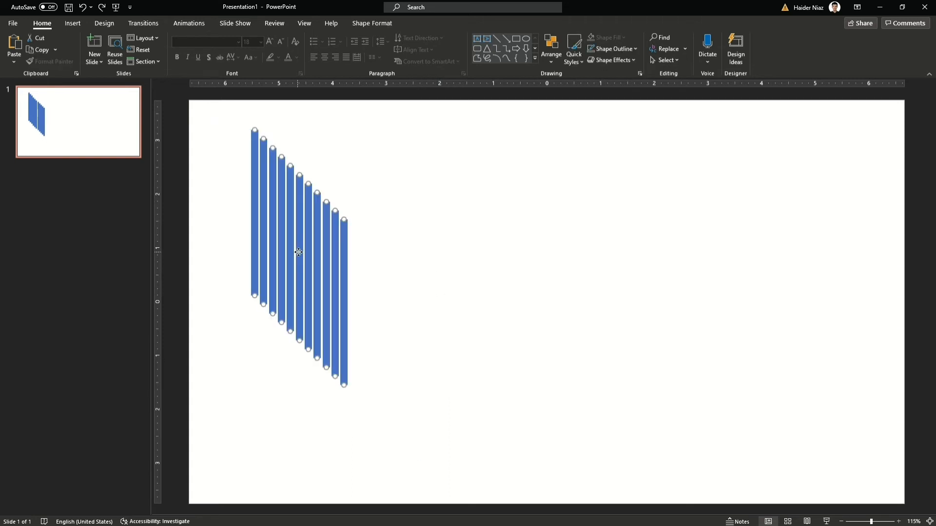
drag(298, 252, 476, 260)
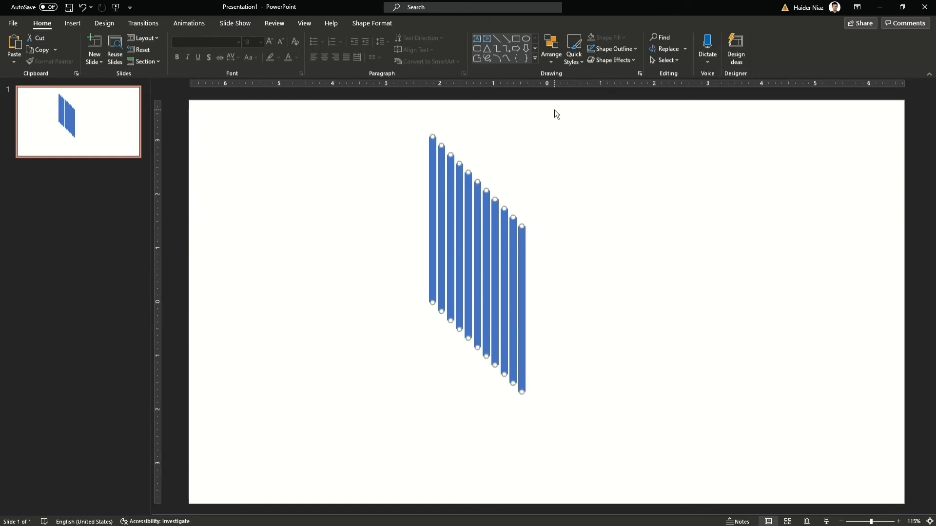
- Align the selected lines to one another with Align Left
click(552, 59)
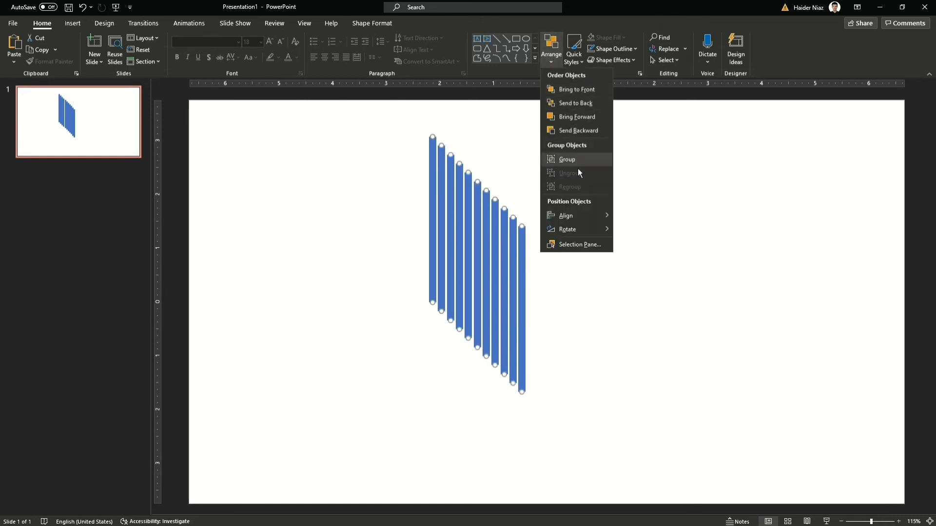
mouse_move(580, 215)
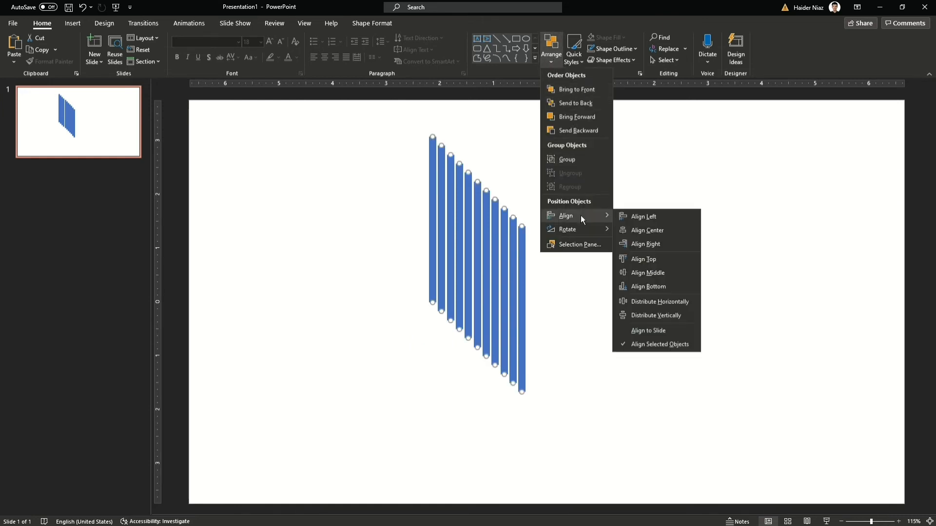
click(636, 218)
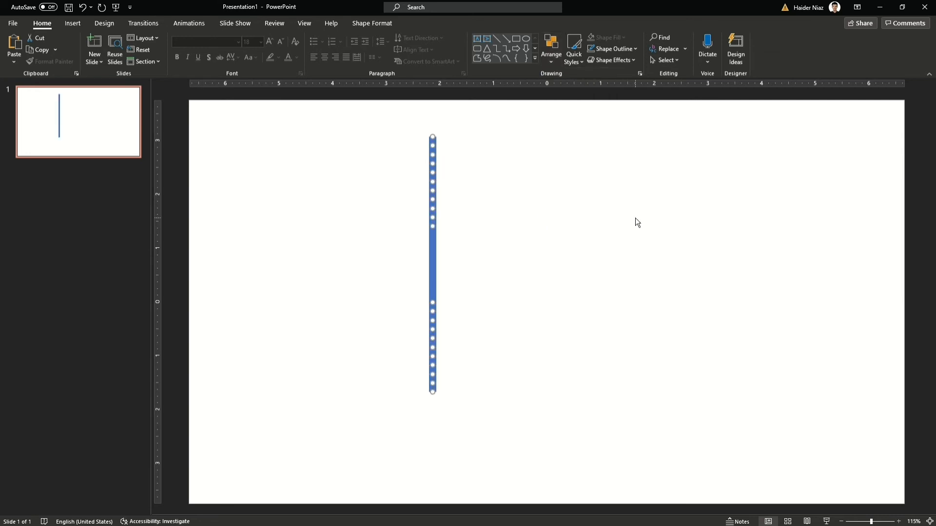
- Undo the left alignment and align the eleven selected lines with Align Top instead
key(ctrl+z)
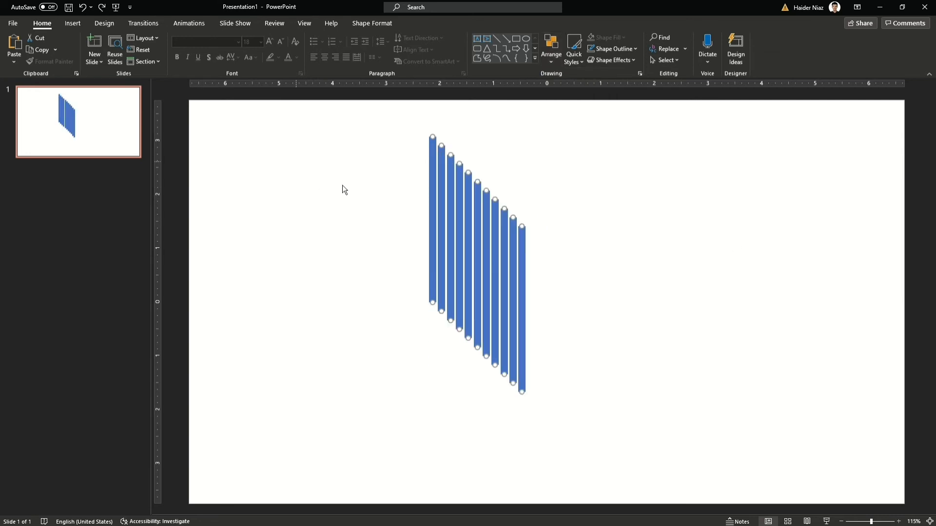
click(552, 64)
mouse_move(590, 215)
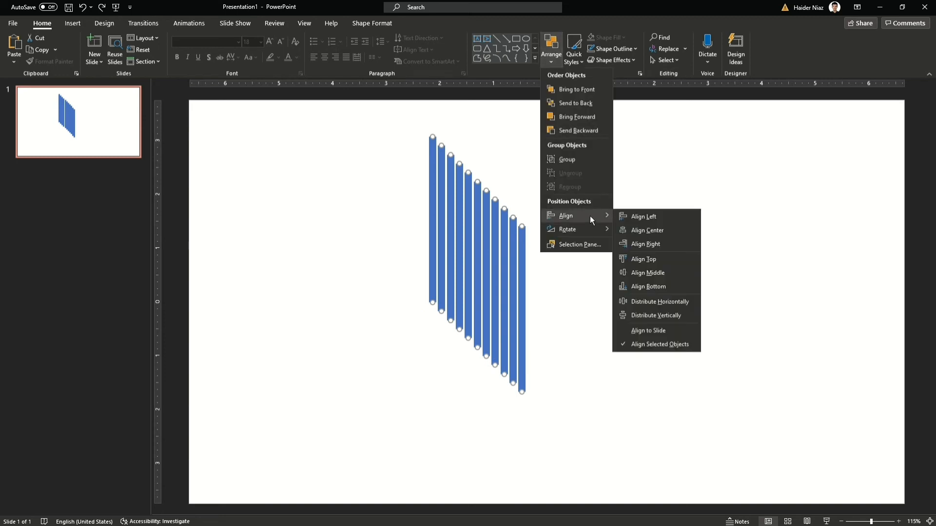
click(663, 263)
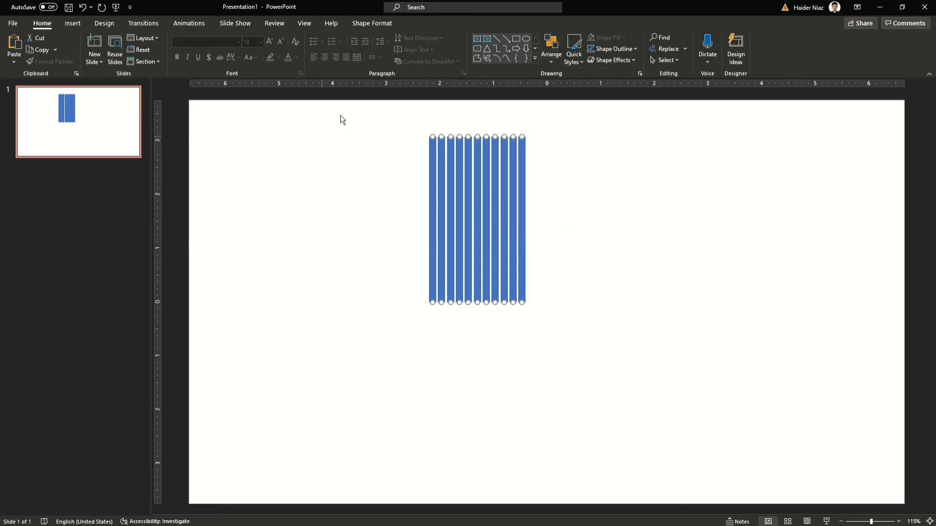
- Move all eleven lines to the slide's left side and duplicate the set directly beside them
click(636, 179)
drag(615, 361, 355, 92)
drag(518, 184, 408, 242)
key(ctrl+d)
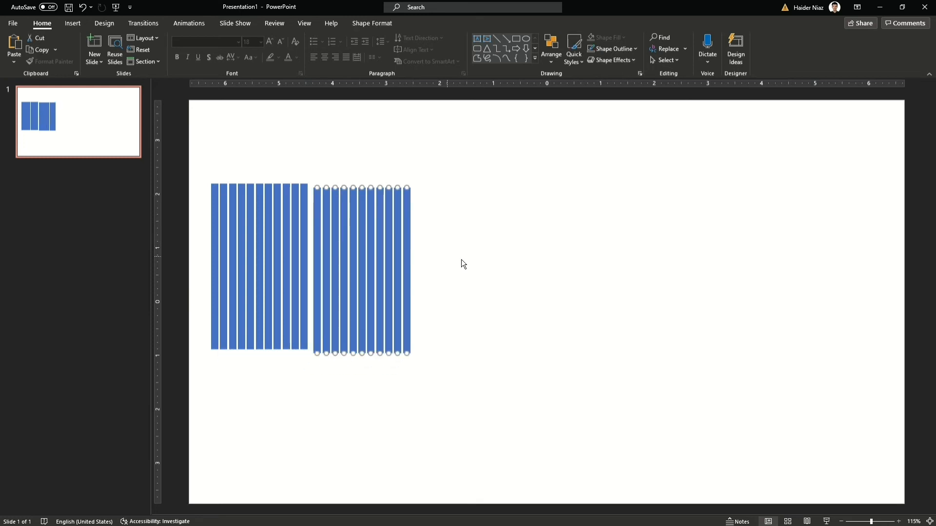
- Add three more copies of the line set, placing each one further right and lower than the previous one
key(ctrl+v)
drag(315, 249, 568, 301)
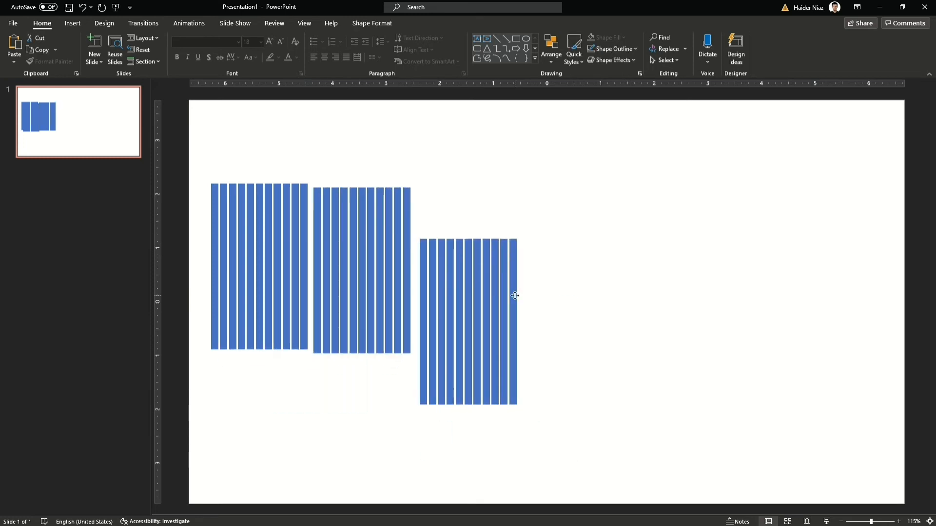
drag(330, 321, 629, 411)
key(ctrl+v)
drag(308, 325, 734, 434)
- Select every line on the slide and level the sets with Align Top
key(ctrl+a)
click(553, 57)
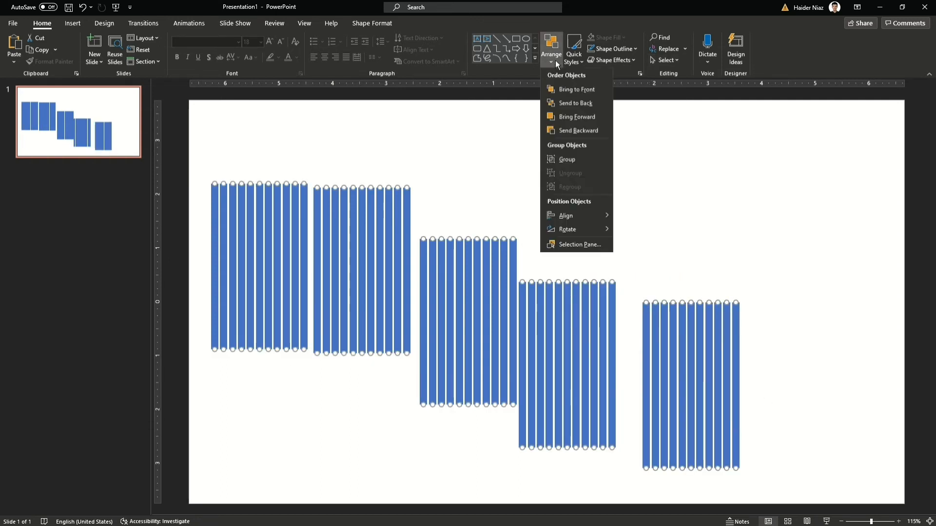
mouse_move(587, 212)
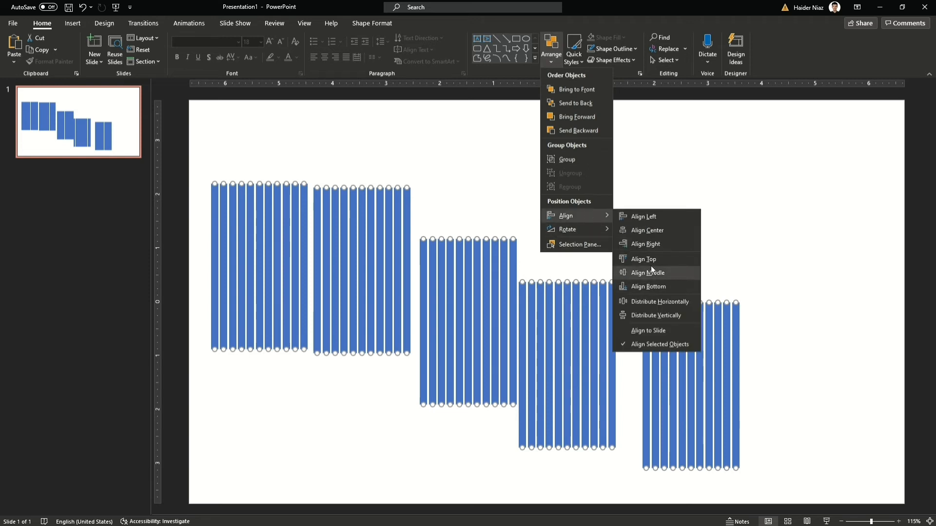
click(652, 260)
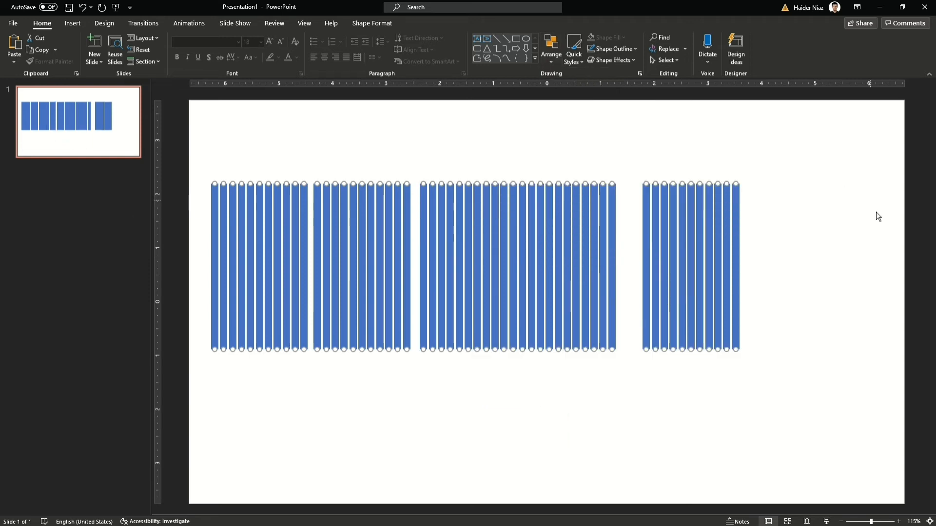
- Move the rightmost line of the last set to the slide's right edge
drag(858, 423, 176, 115)
click(886, 233)
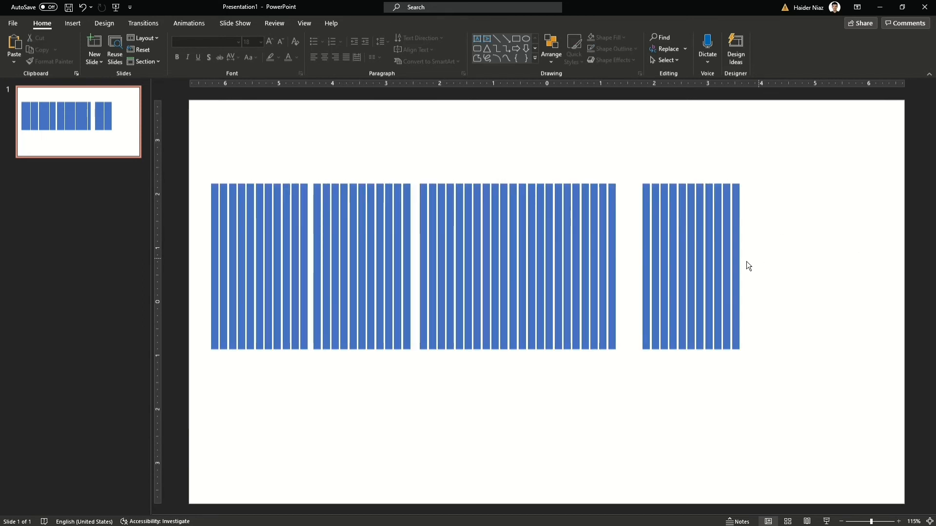
drag(740, 271, 894, 277)
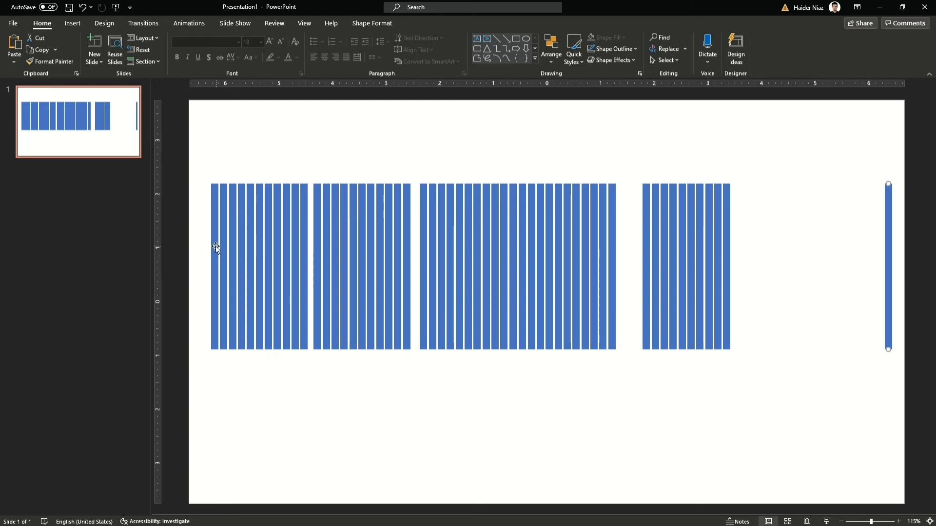
- Spread several lines from the right-hand sets unevenly across the empty space toward the slide's right edge
click(227, 153)
key(ctrl+a)
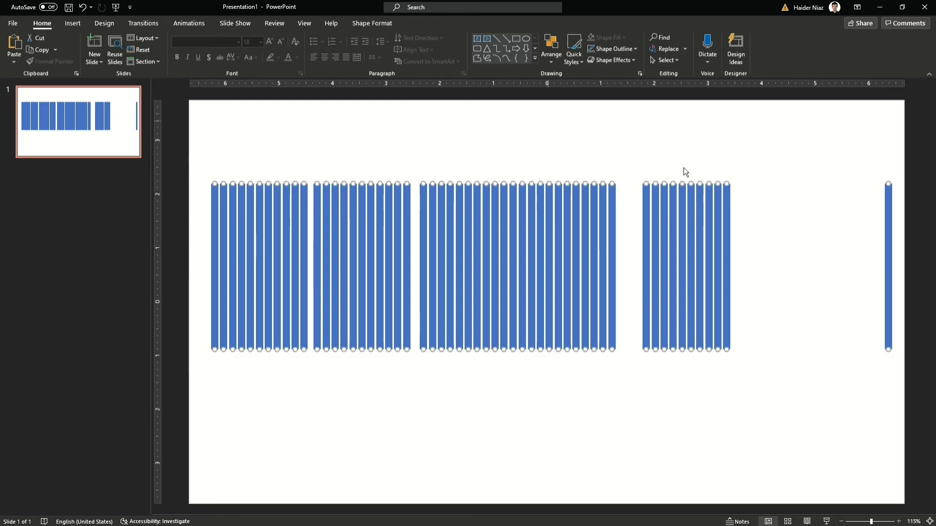
drag(727, 239, 789, 239)
drag(719, 247, 781, 257)
key(ctrl+z)
mouse_move(702, 255)
mouse_down()
mouse_move(736, 255)
mouse_move(700, 255)
mouse_move(715, 250)
mouse_up()
drag(610, 259, 635, 262)
click(668, 380)
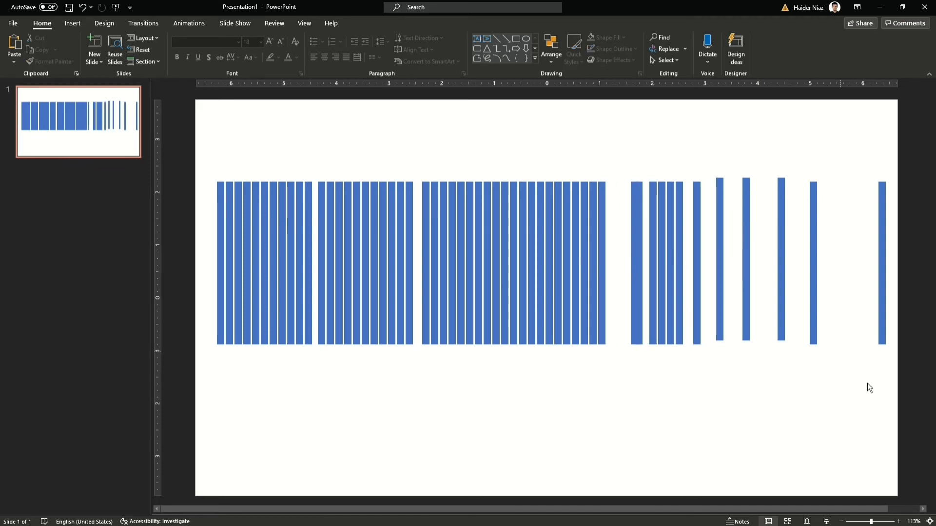
- Select all the unevenly placed lines and align them with Align Top
drag(169, 176, 166, 91)
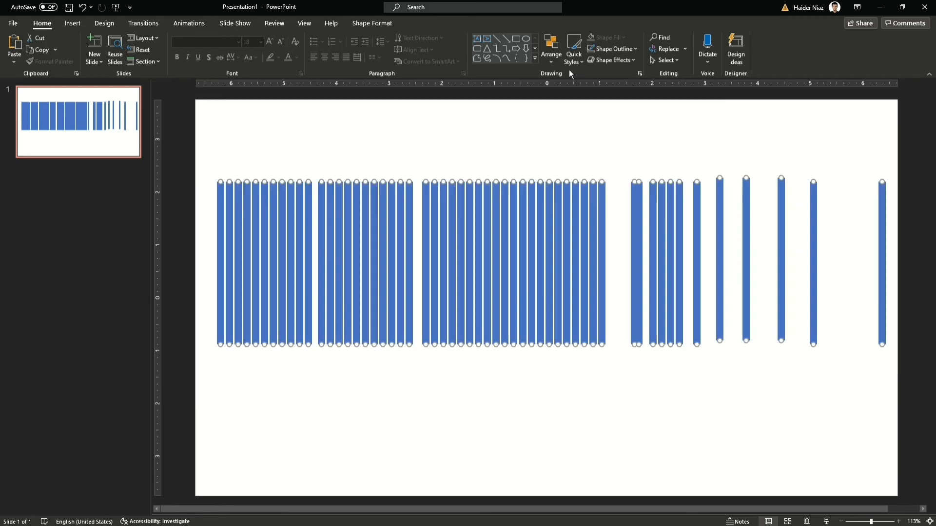
click(551, 51)
mouse_move(565, 215)
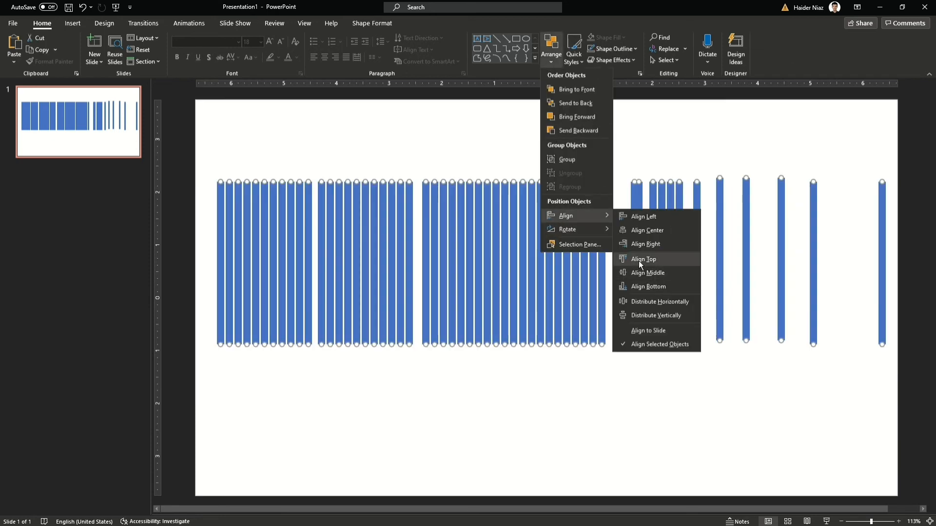
click(640, 260)
- Space all the selected lines evenly with Distribute Horizontally and deselect them
click(550, 54)
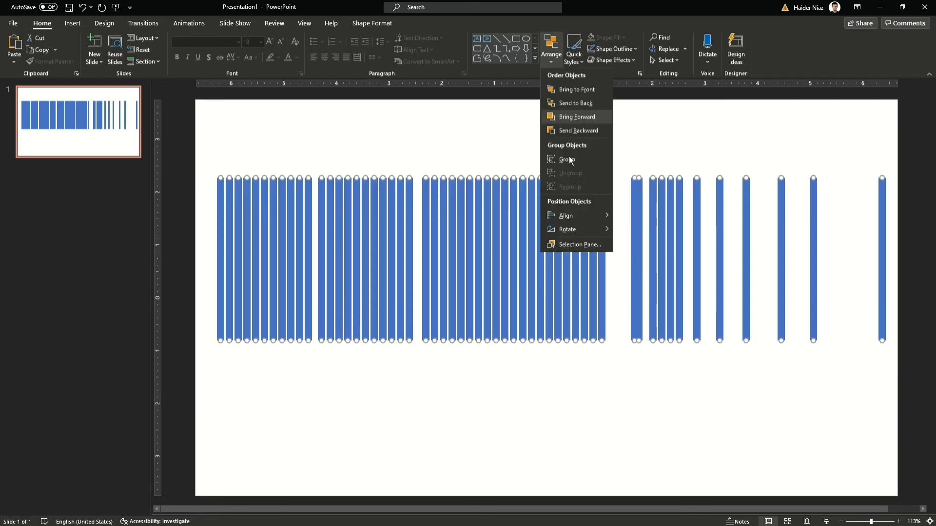
mouse_move(563, 215)
click(643, 301)
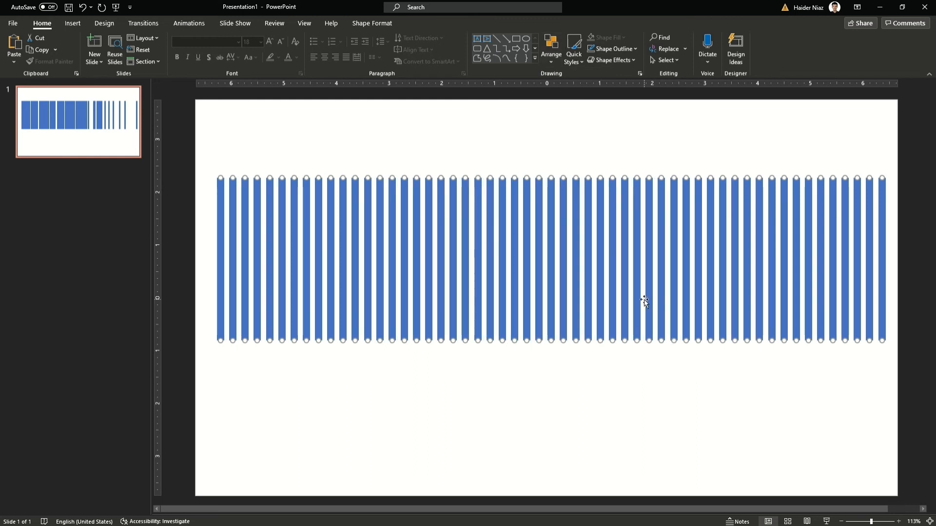
click(634, 416)
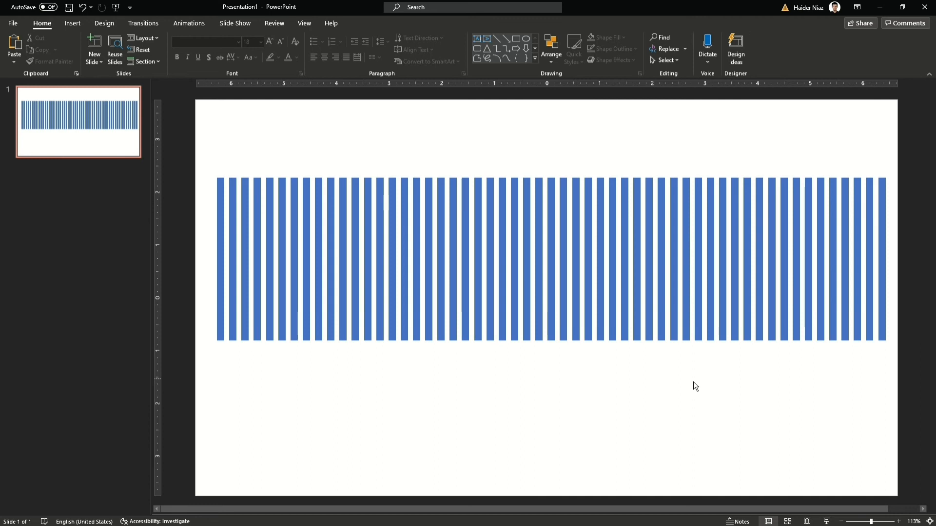
- Try Align Center on all the lines and undo it
key(ctrl+a)
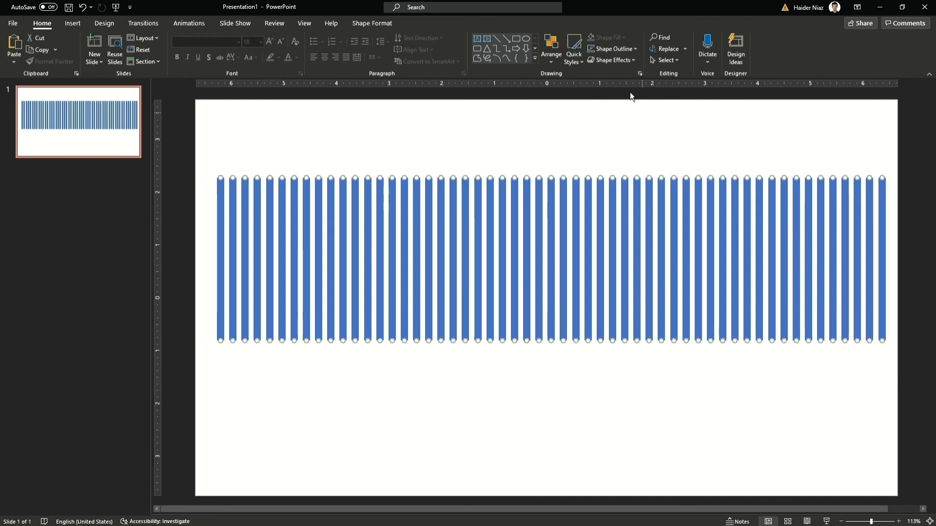
click(551, 57)
mouse_move(598, 216)
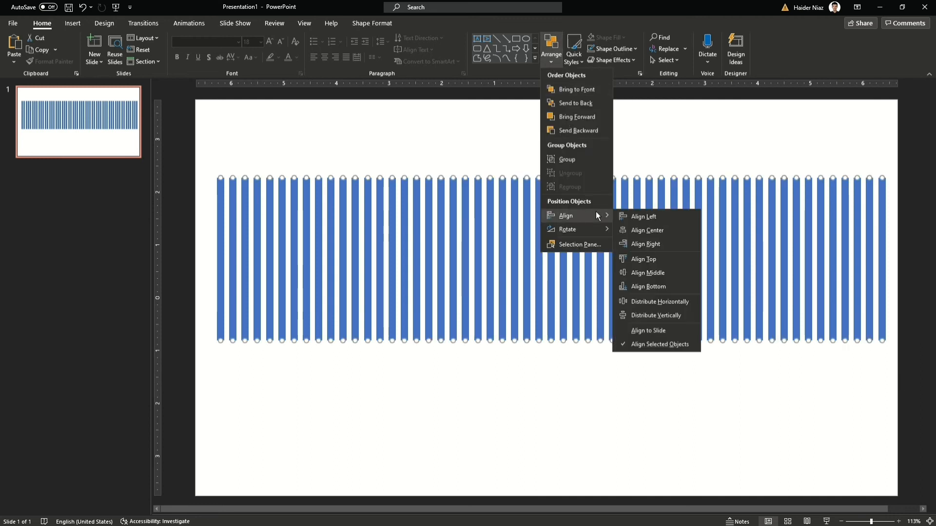
click(629, 230)
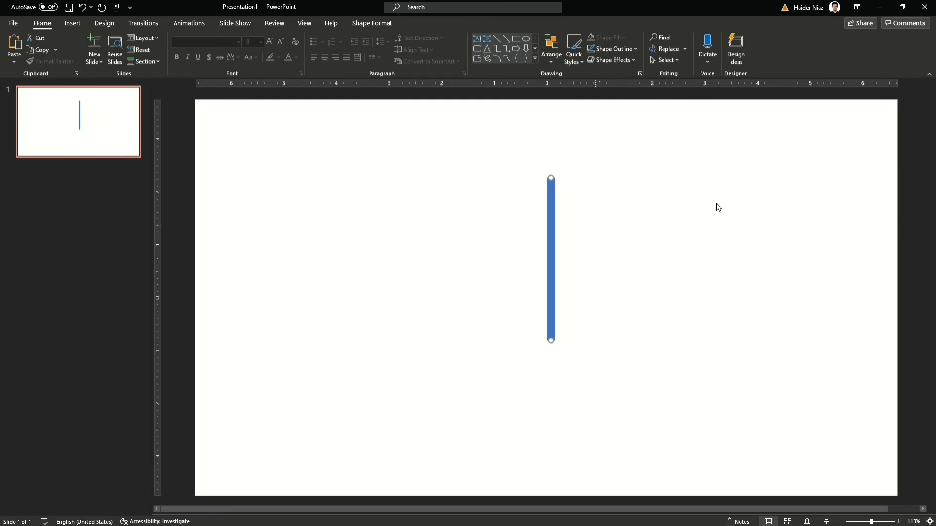
key(ctrl+z)
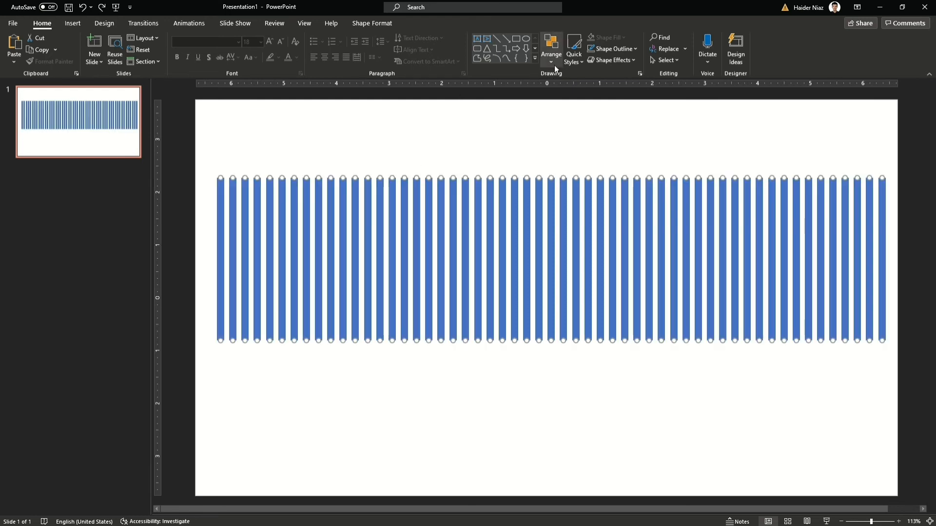
- Apply Align Middle to all the selected lines and deselect them
click(554, 60)
mouse_move(577, 210)
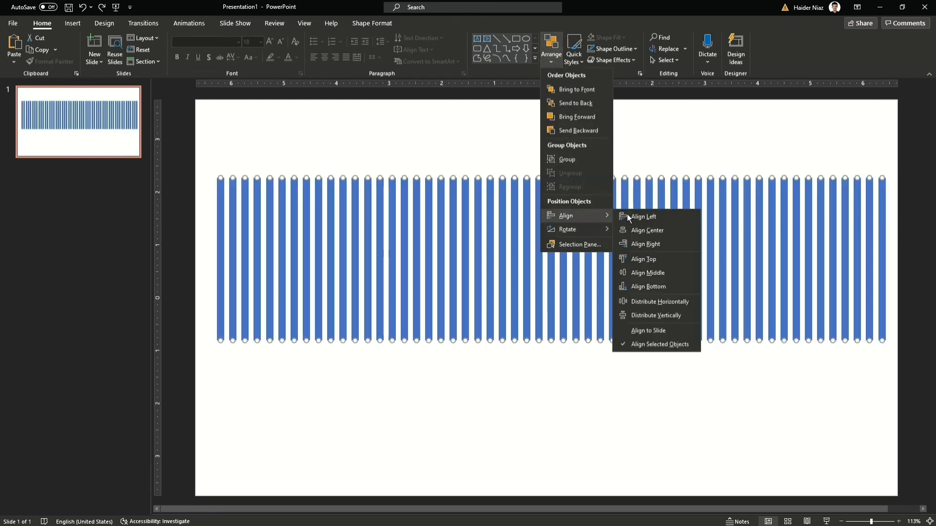
click(663, 274)
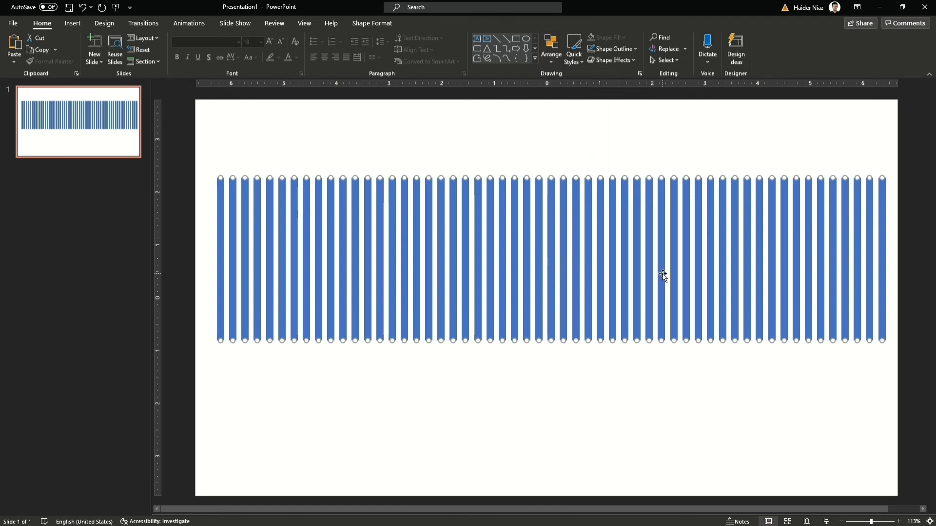
click(682, 112)
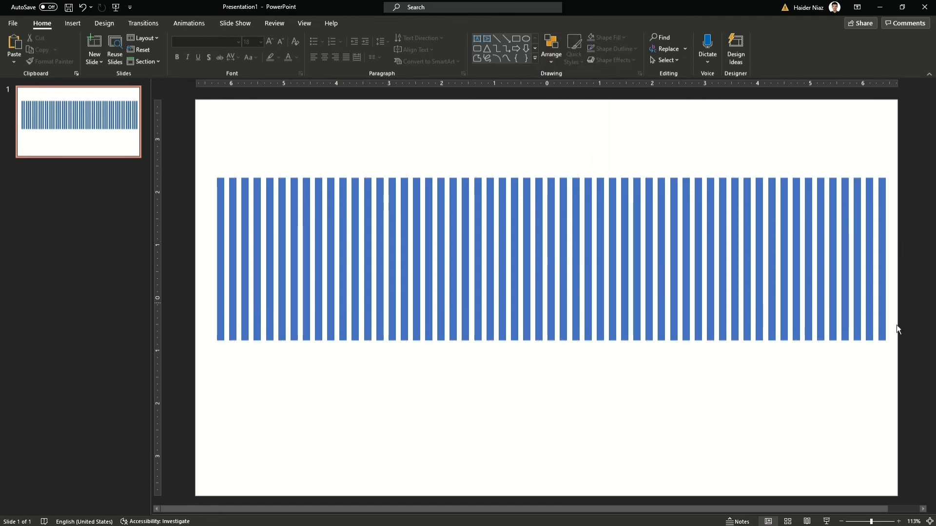
- Move the whole row of lines slightly down and delete all but the ten leftmost lines
drag(897, 387, 108, 122)
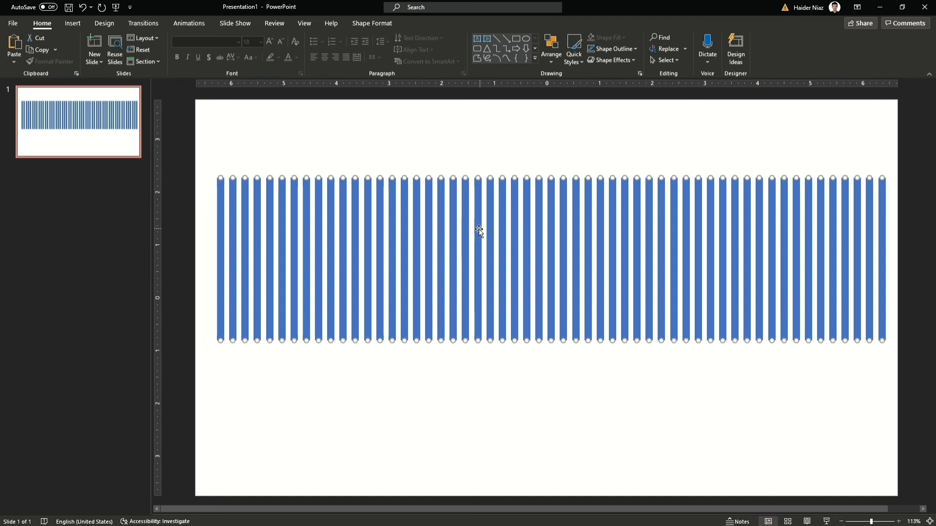
drag(479, 230, 476, 273)
click(481, 167)
drag(330, 143, 916, 464)
key(Delete)
- Select the ten remaining lines and group them
drag(409, 454, 145, 202)
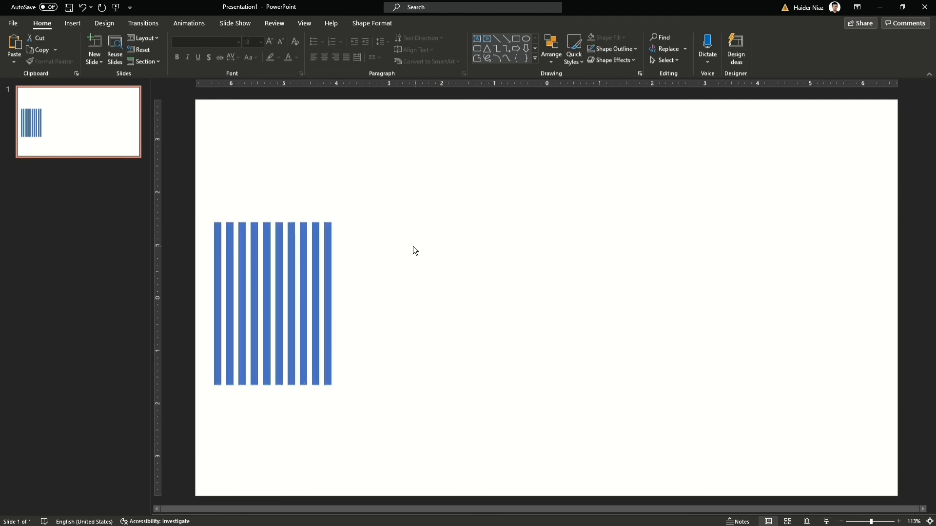
drag(366, 414, 157, 183)
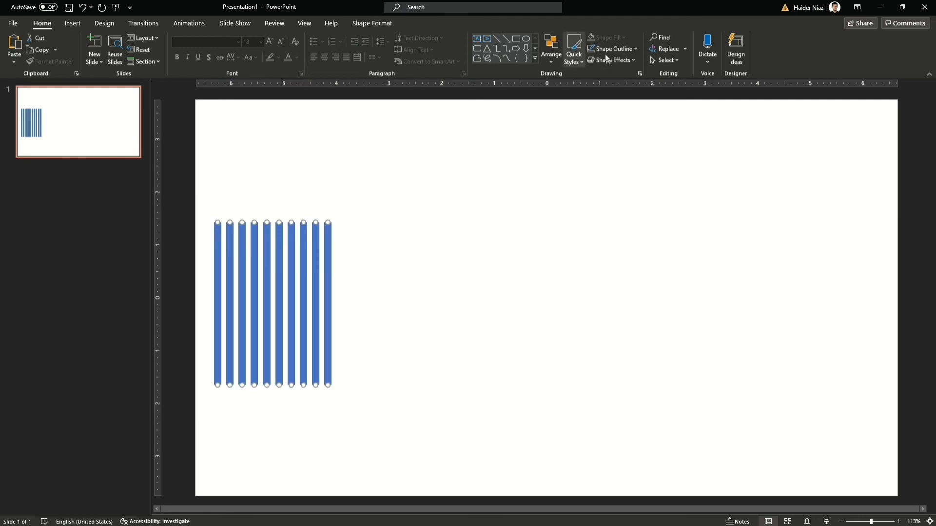
click(380, 23)
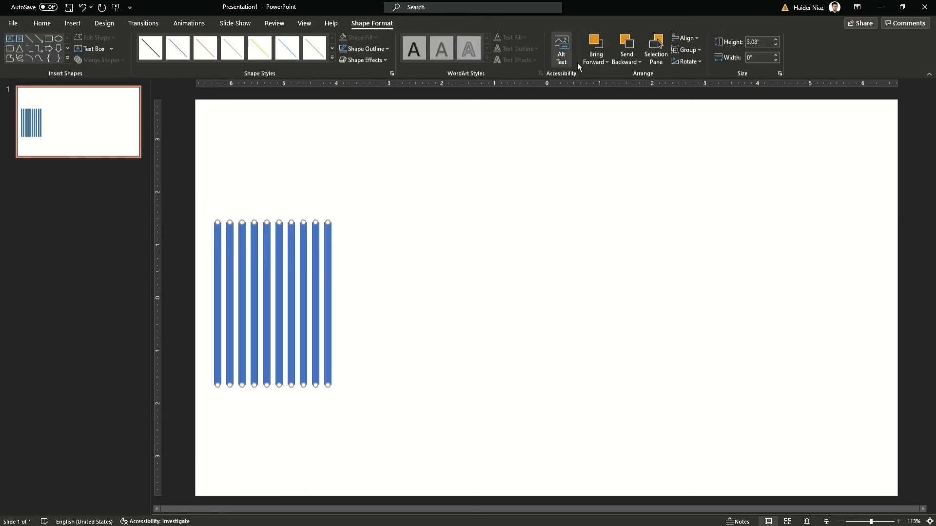
click(697, 62)
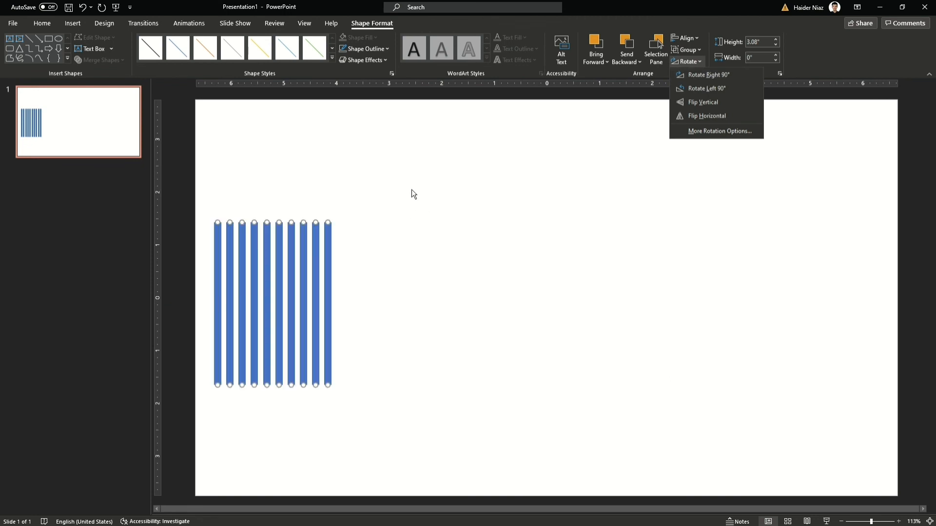
click(354, 251)
key(ctrl+g)
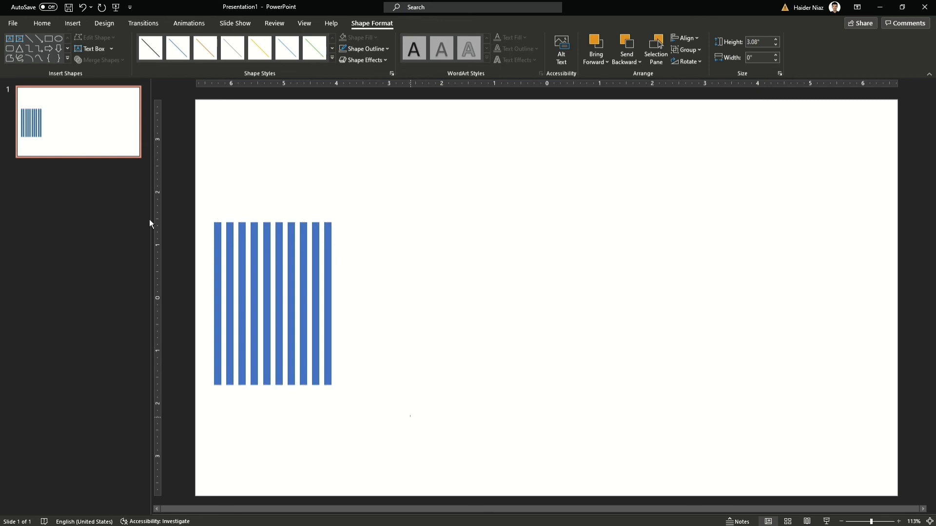
- Rotate the line group right by 90° and move it up, then undo the move, the rotation and the grouping
click(696, 62)
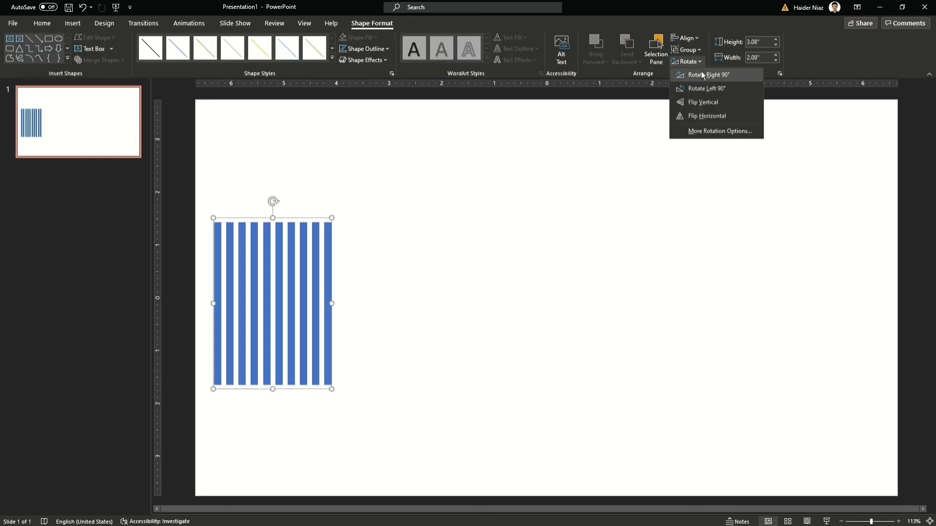
click(702, 73)
drag(286, 257, 325, 141)
key(ctrl+z)
key(ctrl+z)
key(ctrl+z)
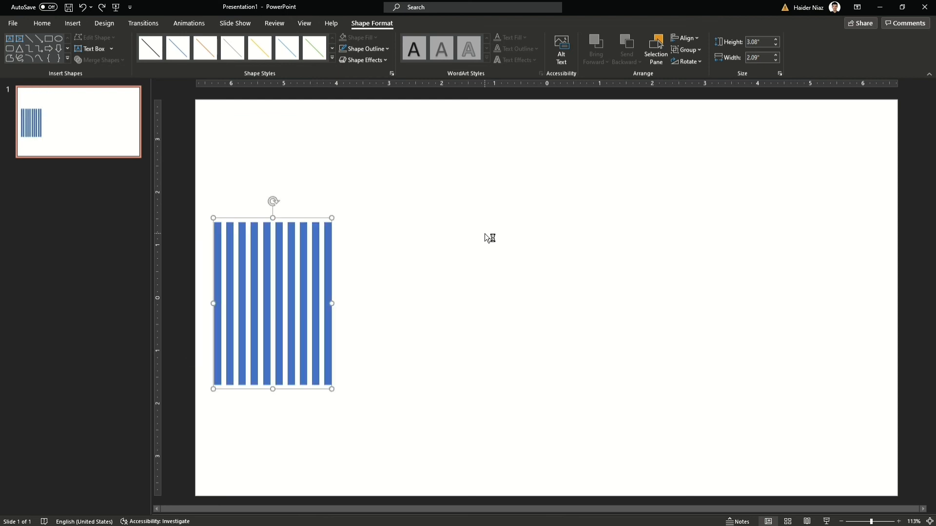
click(390, 293)
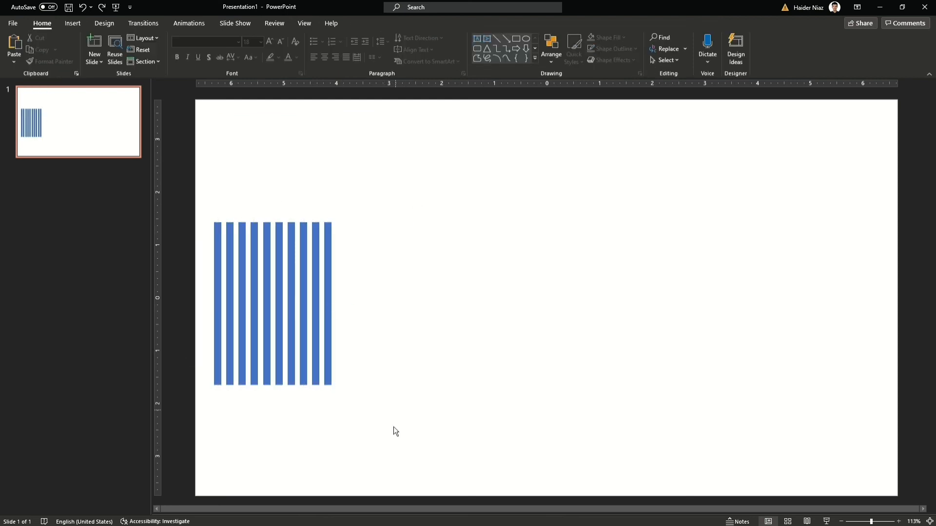
- Try to rotate the ten selected lines right by 90° without grouping them, and undo the rotation
drag(393, 426, 167, 126)
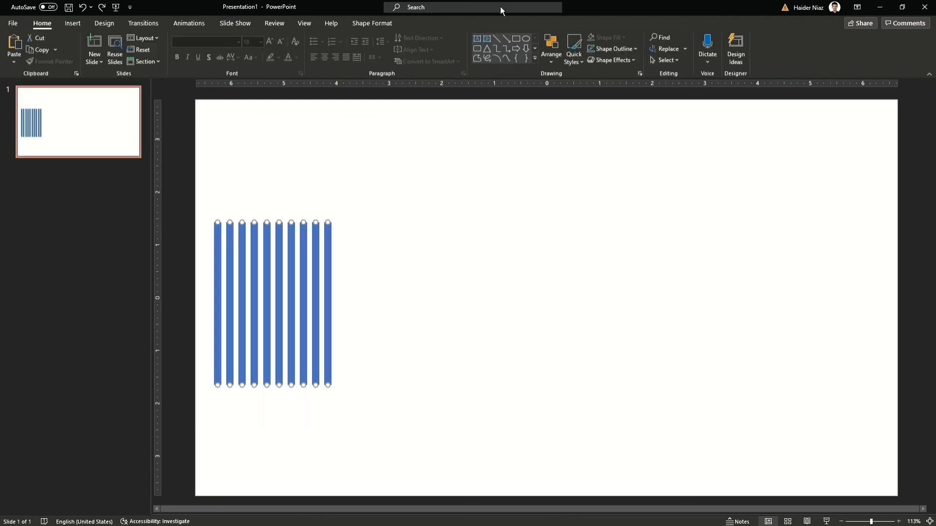
click(372, 23)
click(687, 61)
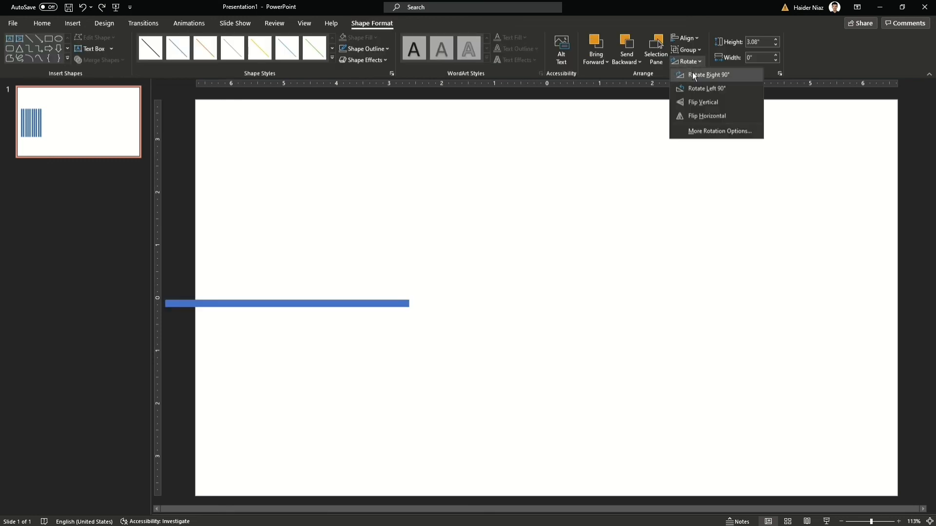
click(693, 76)
key(ctrl+z)
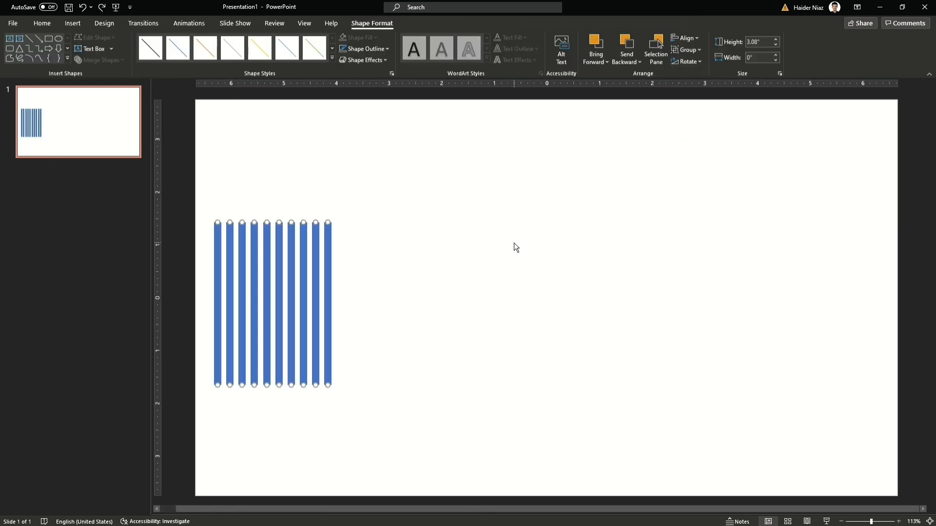
- Group the ten lines, rotate the group right by 90° and move it up and to the right, fully onto the slide
key(ctrl+g)
click(700, 62)
click(703, 77)
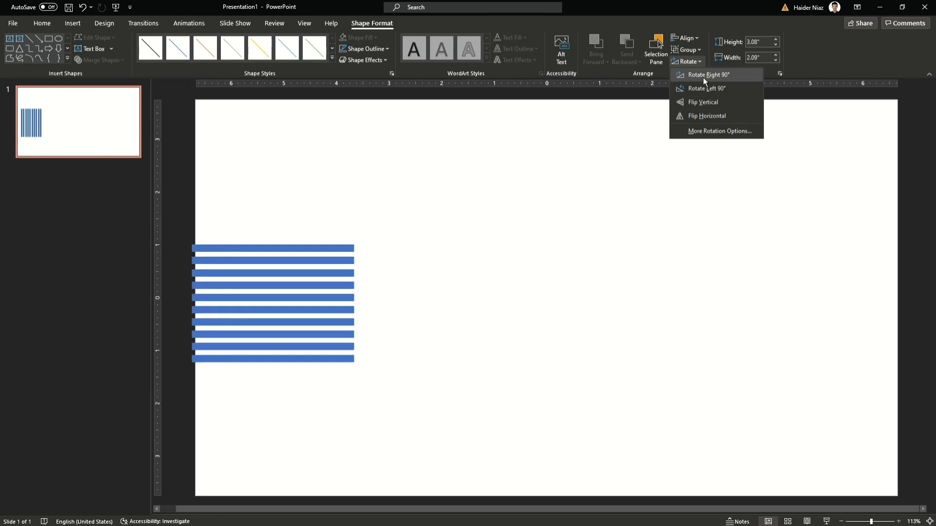
drag(313, 293, 402, 177)
- Ungroup the rotated lines and deselect them
right_click(403, 177)
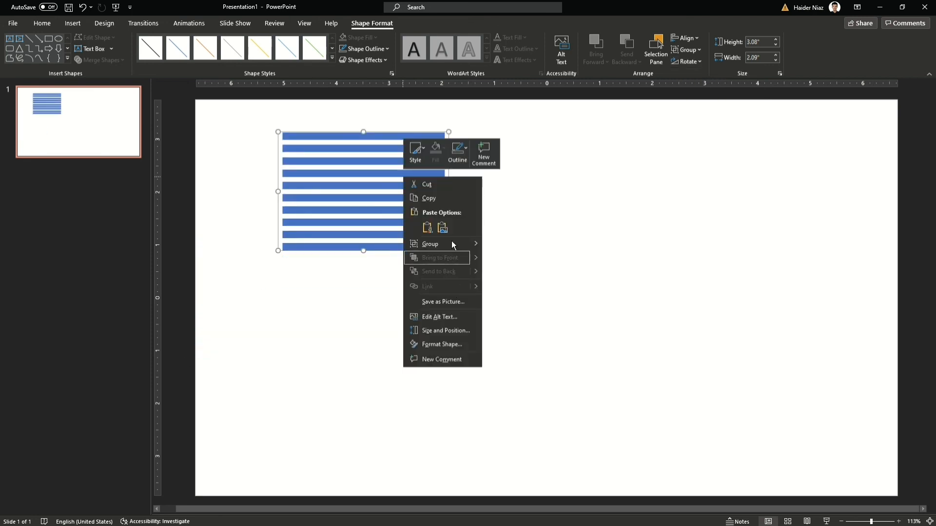
mouse_move(451, 242)
click(513, 273)
click(546, 230)
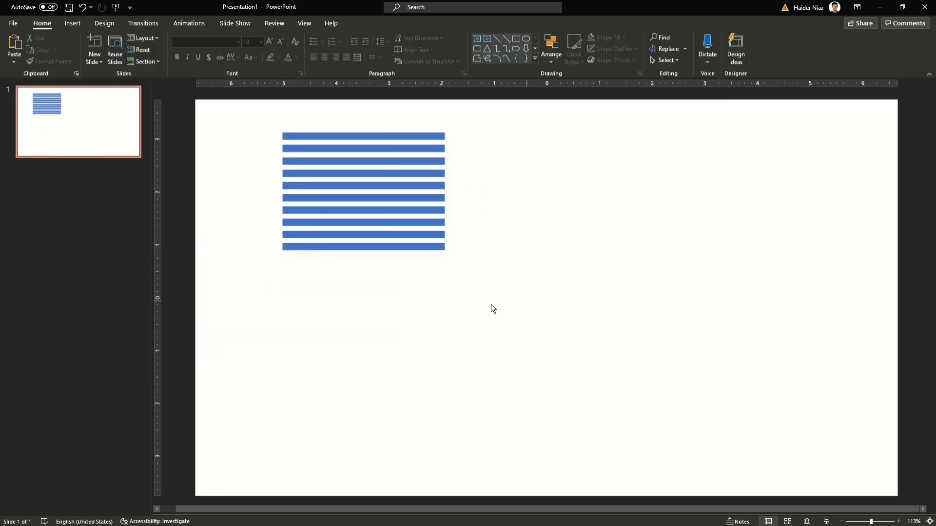
- Select the lower eight horizontal lines and move them away from the two uppermost lines, down toward the slide's left edge
drag(518, 304, 218, 180)
drag(361, 236, 371, 346)
drag(394, 272, 287, 210)
click(428, 396)
drag(397, 357, 173, 188)
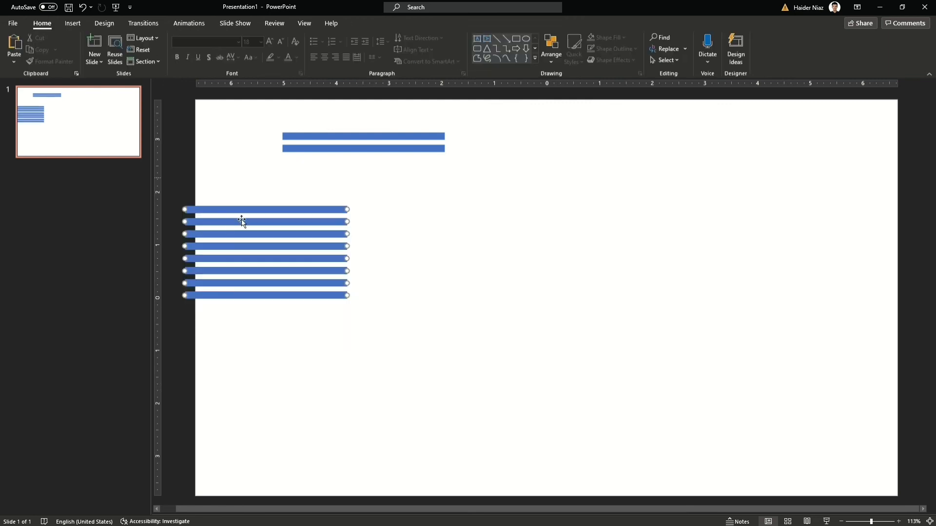
drag(412, 355, 167, 190)
- Scatter the lower lines individually to uneven horizontal and vertical positions across the left half of the slide
drag(243, 209, 269, 189)
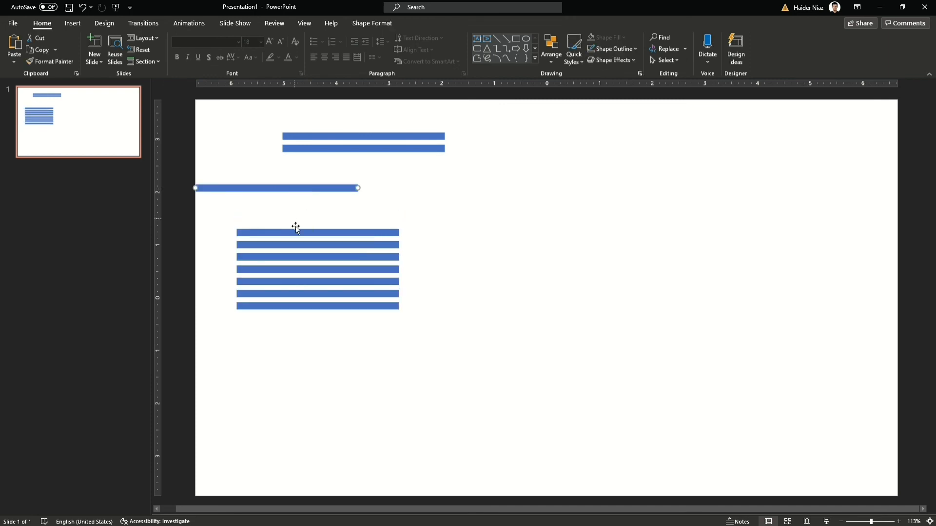
drag(295, 232, 418, 222)
drag(265, 245, 199, 229)
drag(387, 281, 466, 271)
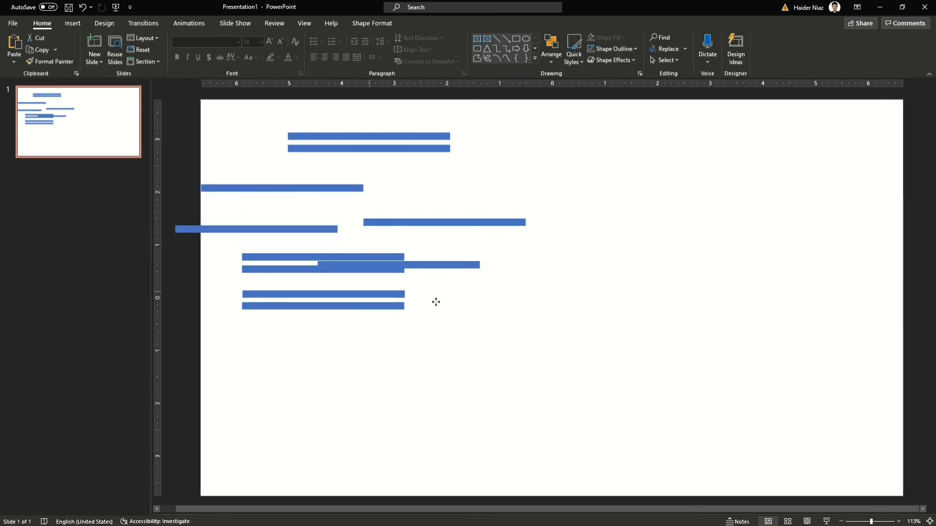
drag(285, 295, 396, 308)
drag(316, 309, 363, 387)
drag(261, 228, 306, 232)
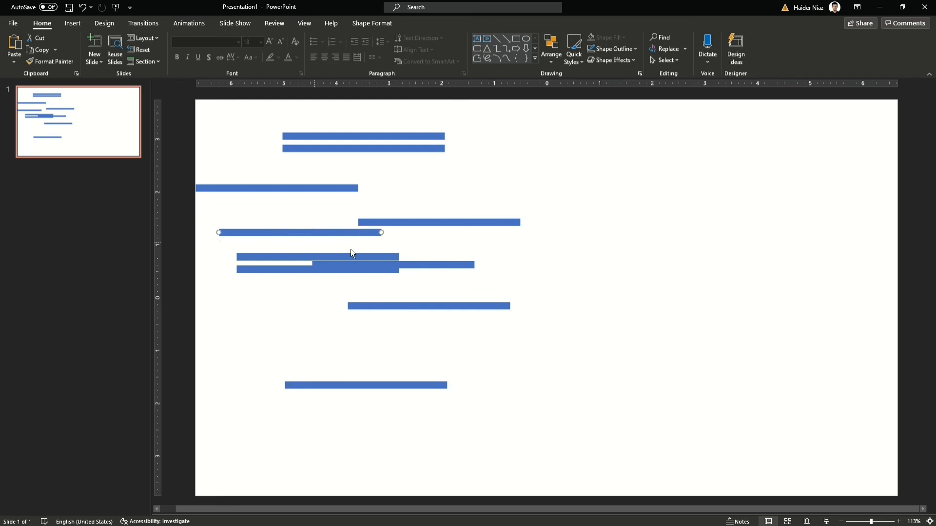
- Select all ten scattered lines and apply Align Left
click(575, 326)
key(ctrl+a)
click(548, 63)
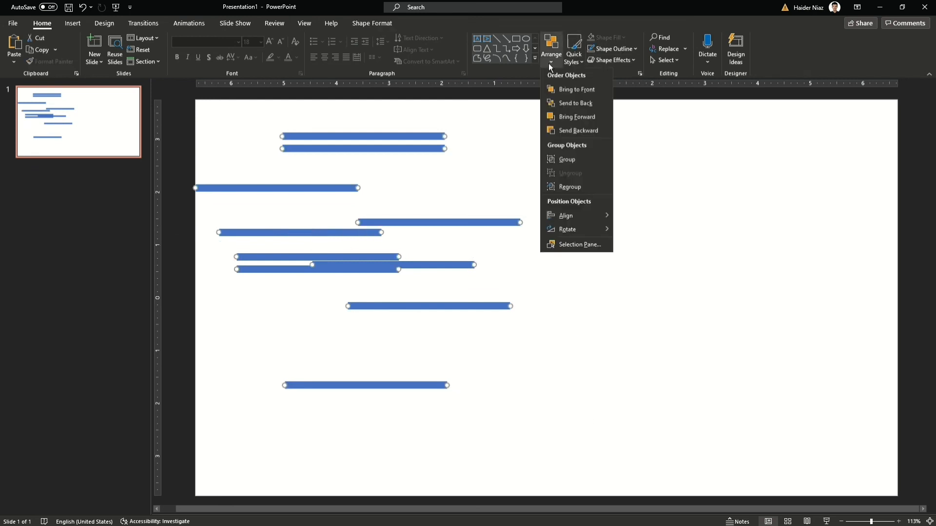
mouse_move(589, 219)
click(627, 216)
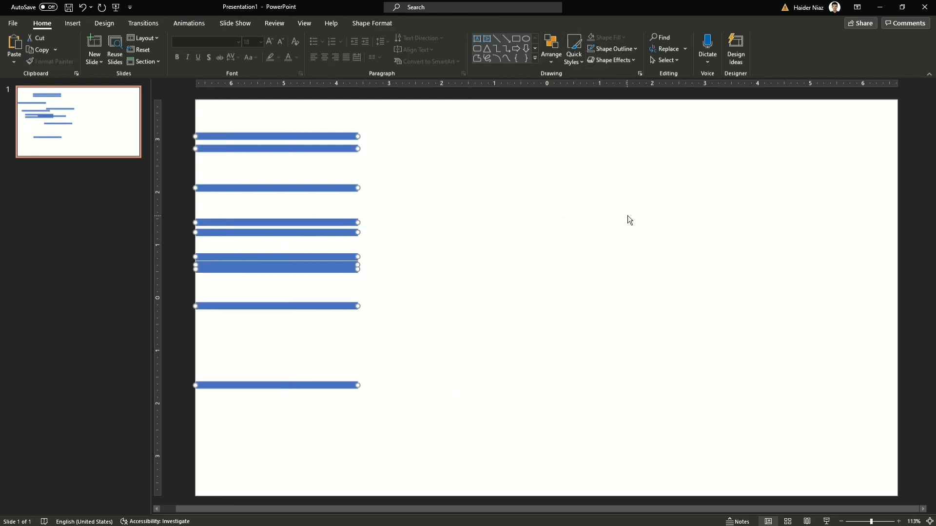
- Apply Distribute Vertically to the left-aligned lines
click(551, 61)
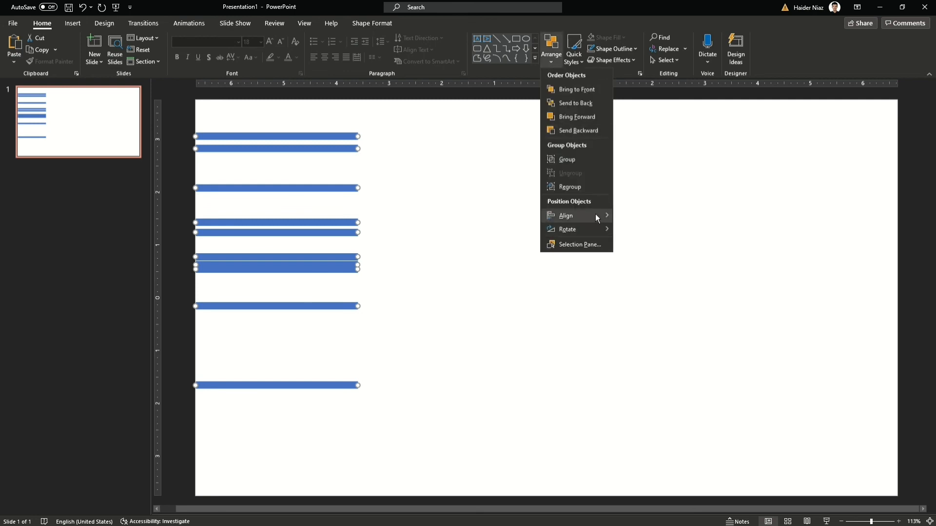
mouse_move(595, 216)
click(657, 315)
- Move the evenly spaced lines slightly down and to the right, and delete all of them from the slide
drag(471, 453, 166, 93)
drag(296, 163, 339, 221)
click(525, 185)
key(ctrl+a)
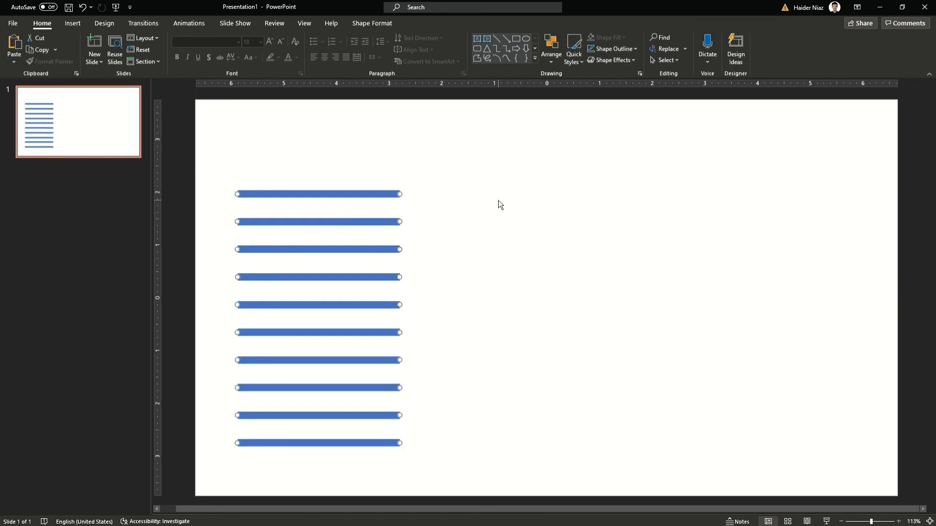
key(Delete)
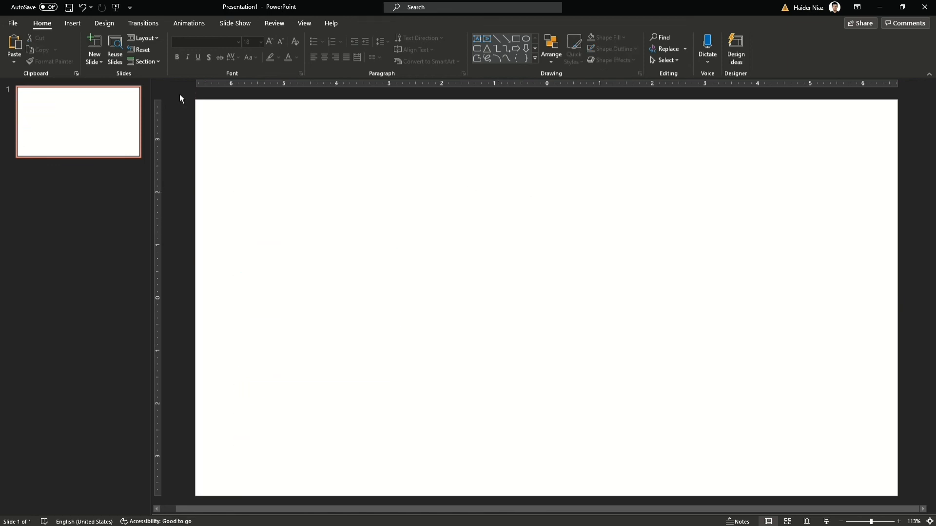